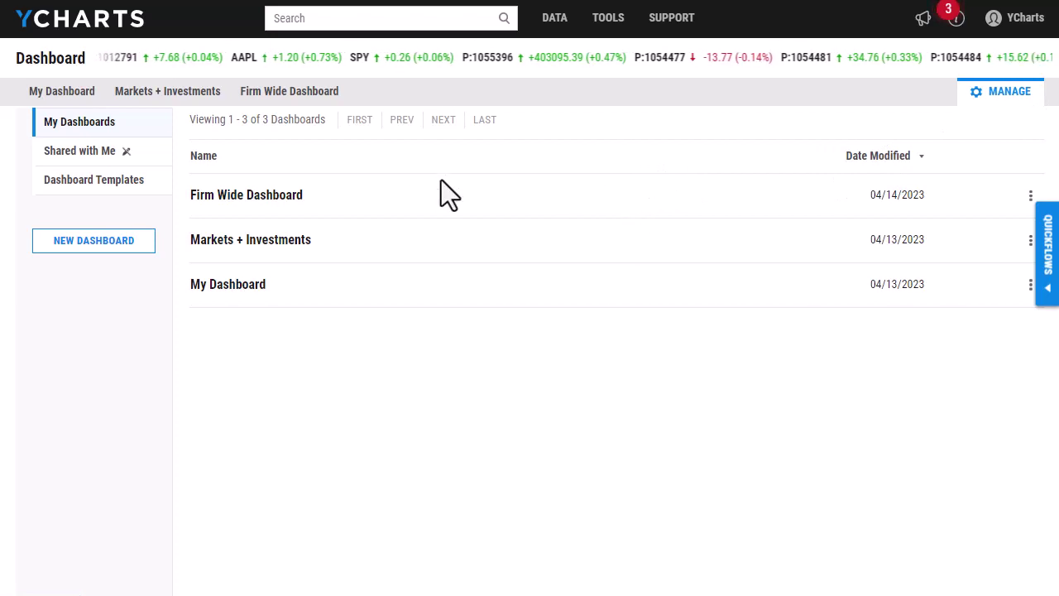
# - Look over the Shared with Me dashboards, then view the Dashboard Templates gallery
pyautogui.click(147, 156)
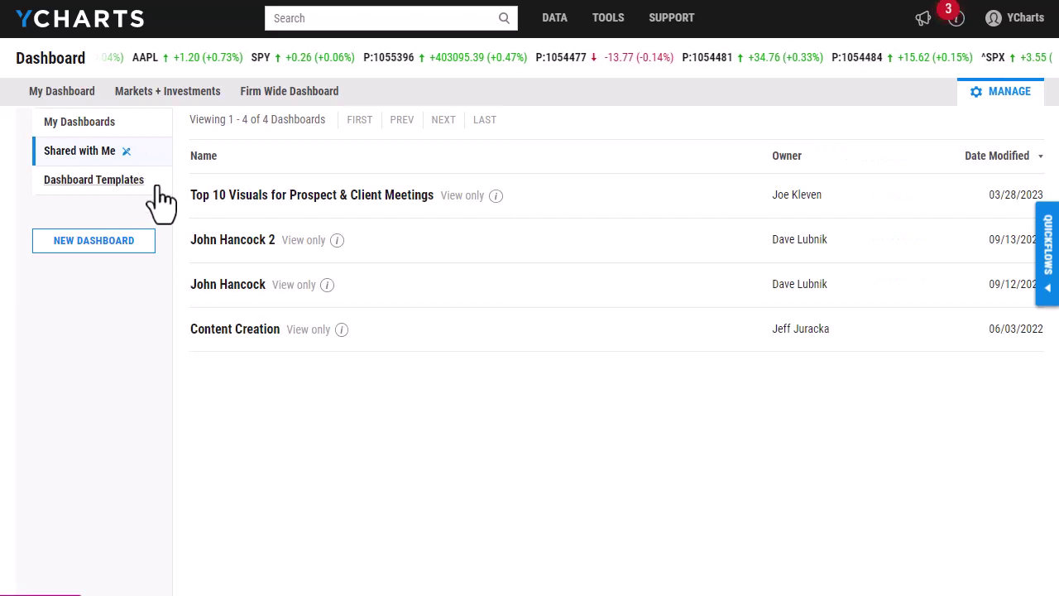
pyautogui.click(160, 188)
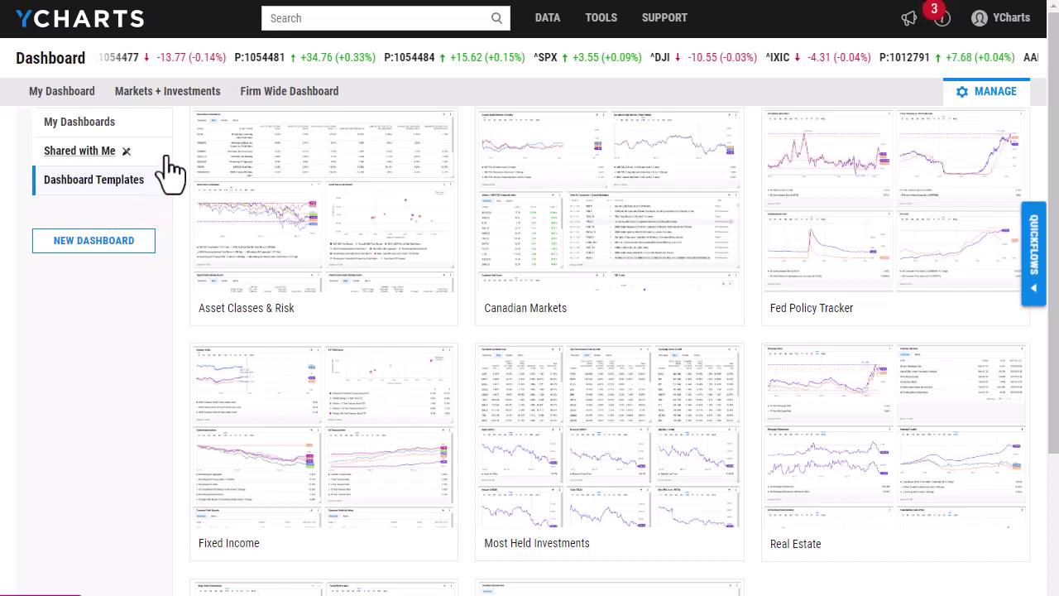
# - Create a new empty dashboard named 'Dashboard 1'
pyautogui.click(134, 241)
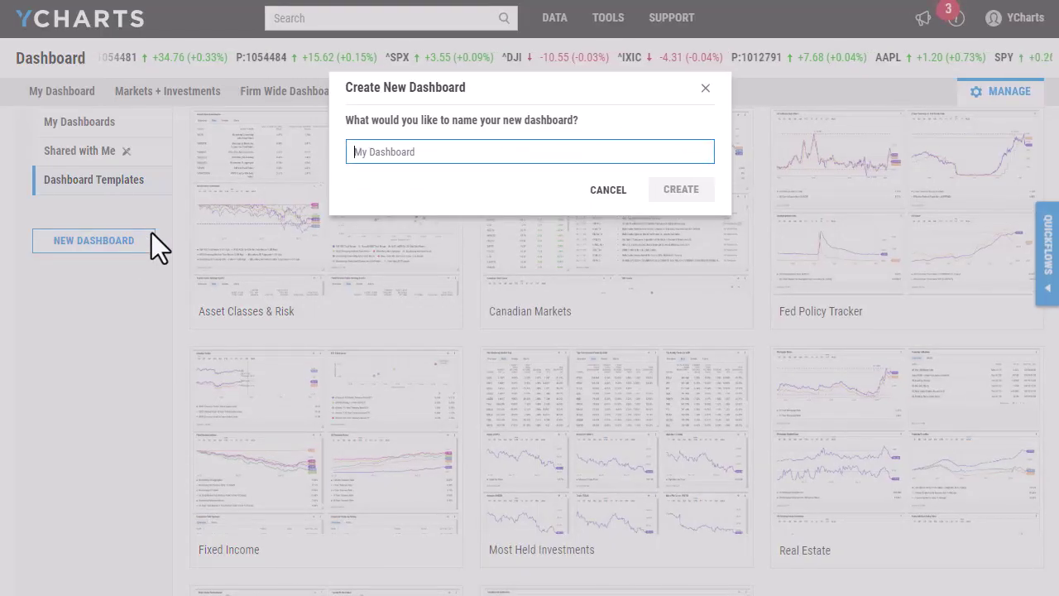
pyautogui.write('Dashb')
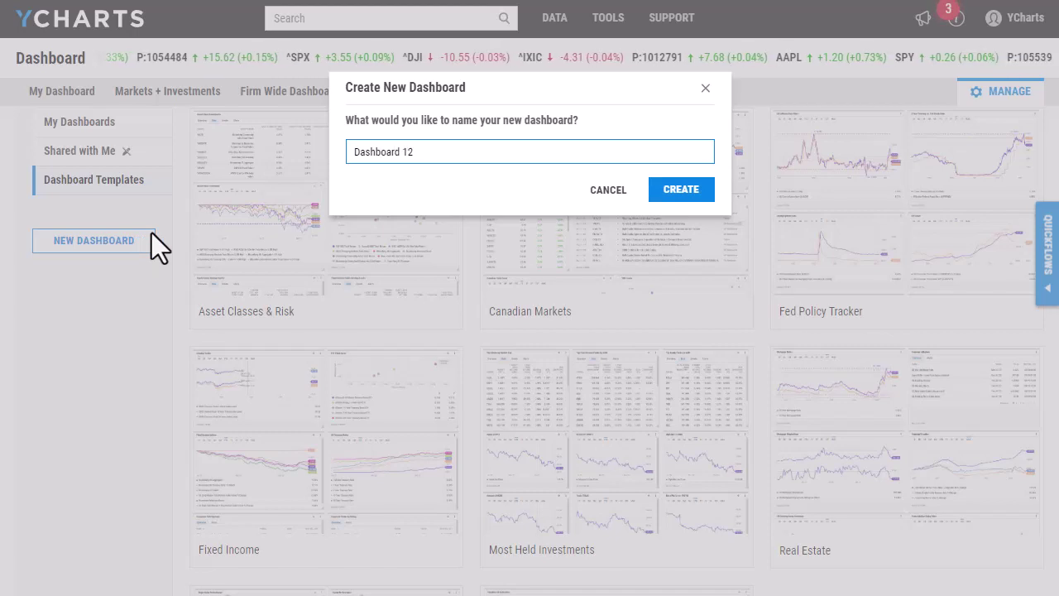
pyautogui.write('oard 12')
pyautogui.press('BackSpace')
pyautogui.click(673, 197)
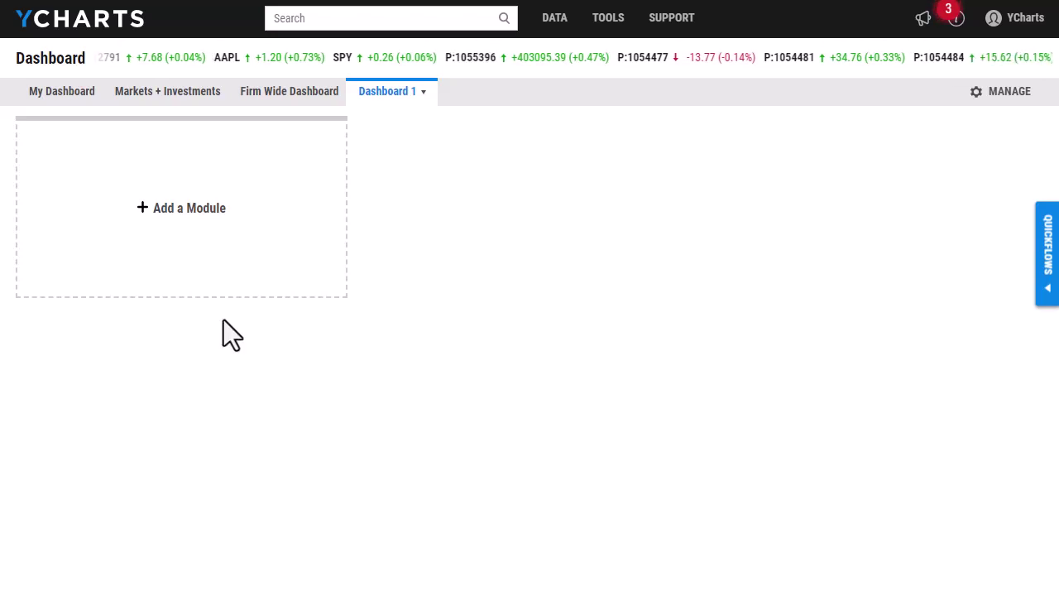
# - Add a New Watchlist module named 'My Watchlist #1' and go to security search
pyautogui.click(205, 239)
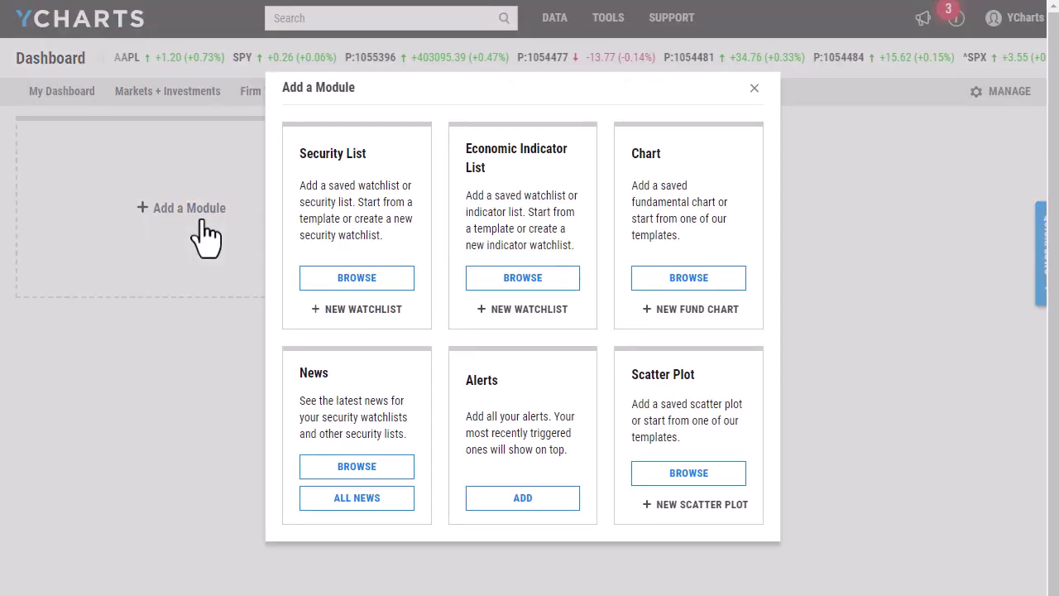
pyautogui.click(358, 321)
pyautogui.click(340, 152)
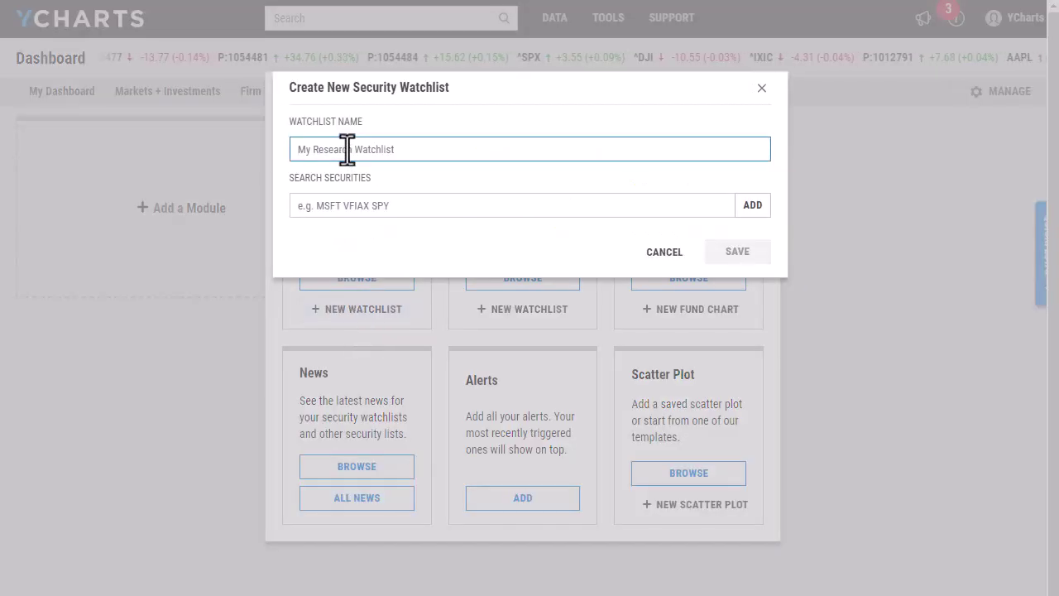
pyautogui.write('My Watchlist #1')
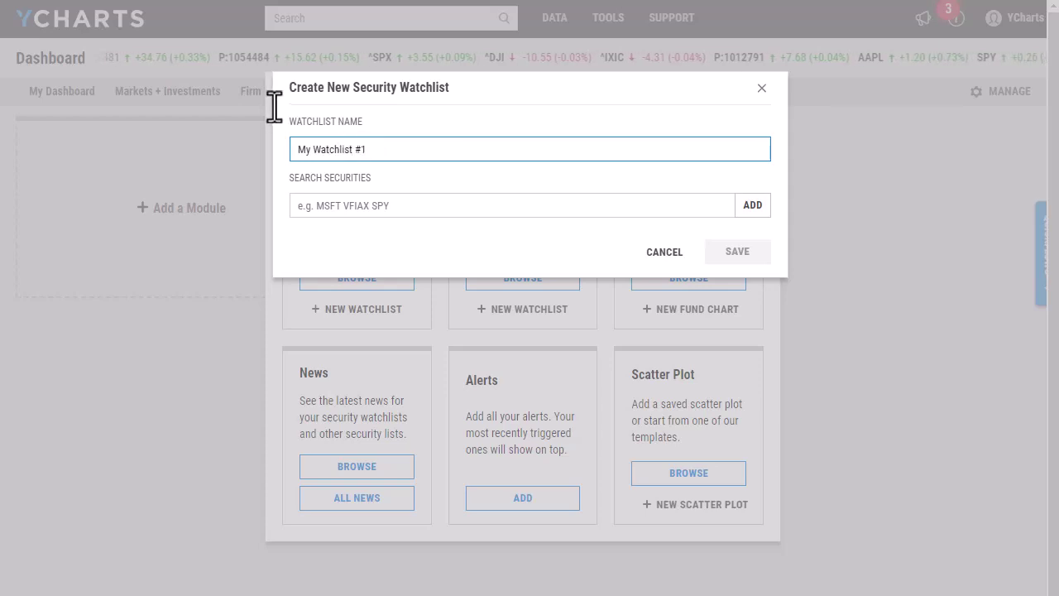
pyautogui.click(357, 202)
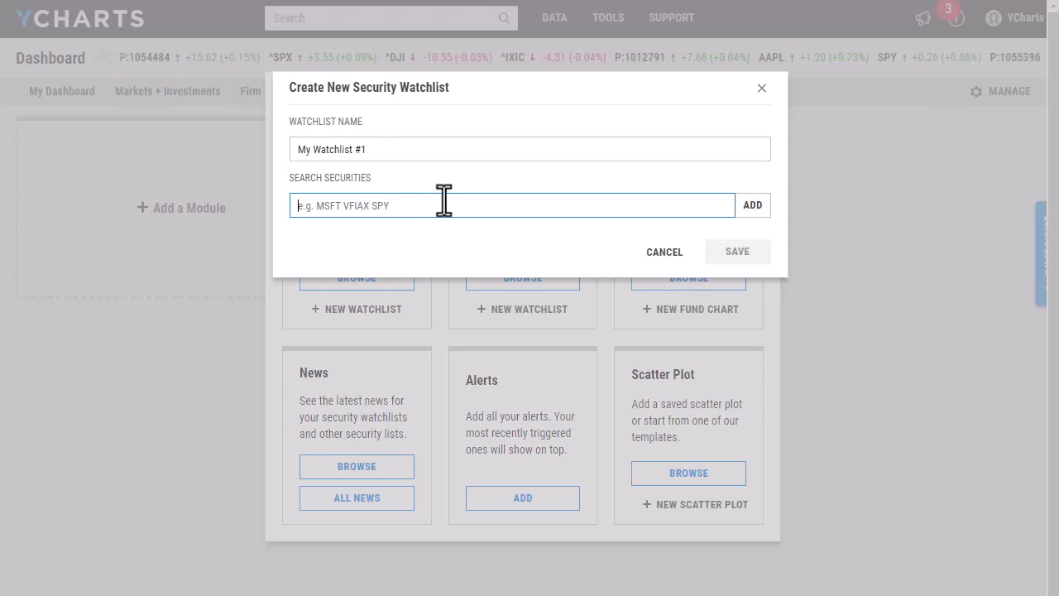
# - Add AAPL, NFLX, FXAIX and QQQ to My Watchlist #1 and save it to Dashboard 1
pyautogui.write('aapl')
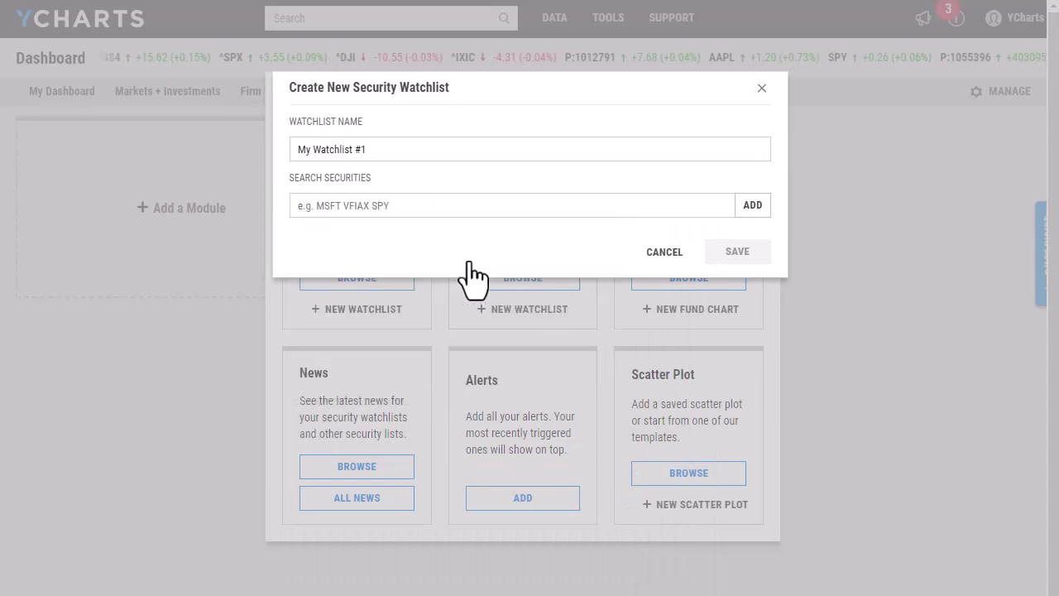
pyautogui.click(471, 258)
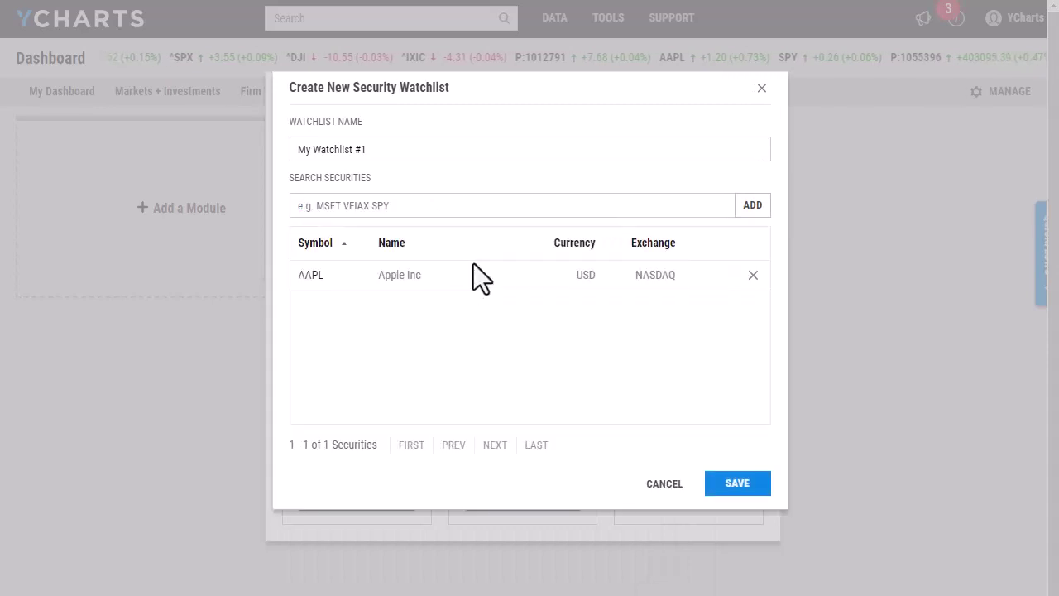
pyautogui.click(486, 208)
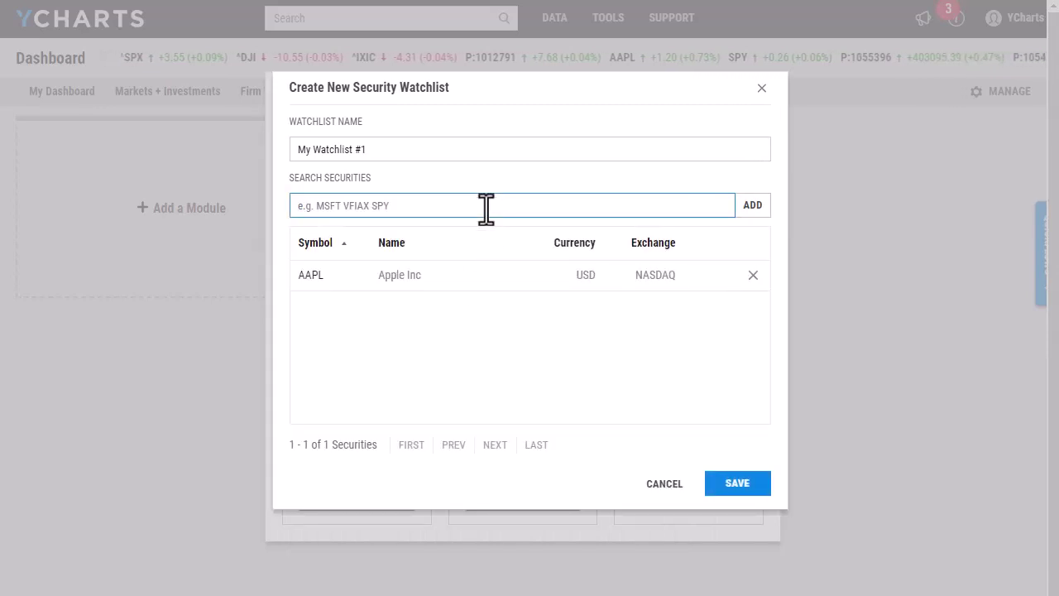
pyautogui.write('netf')
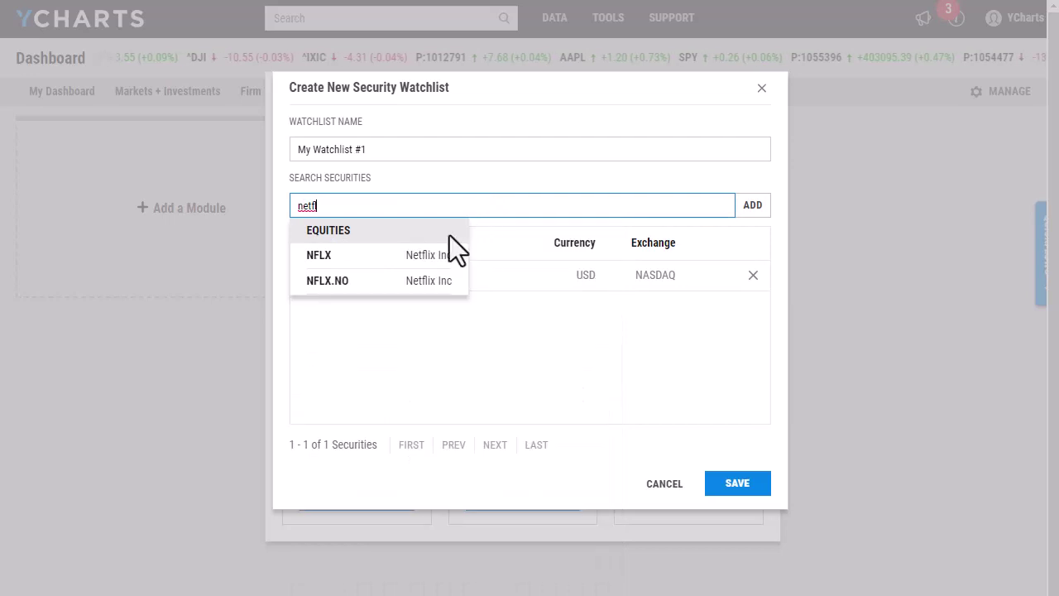
pyautogui.click(447, 254)
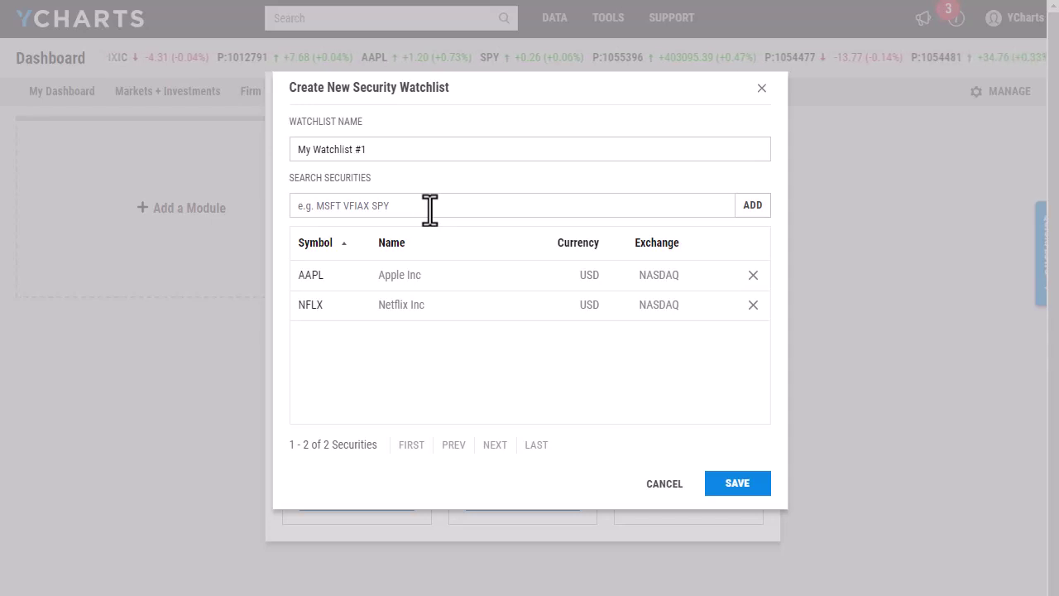
pyautogui.click(429, 210)
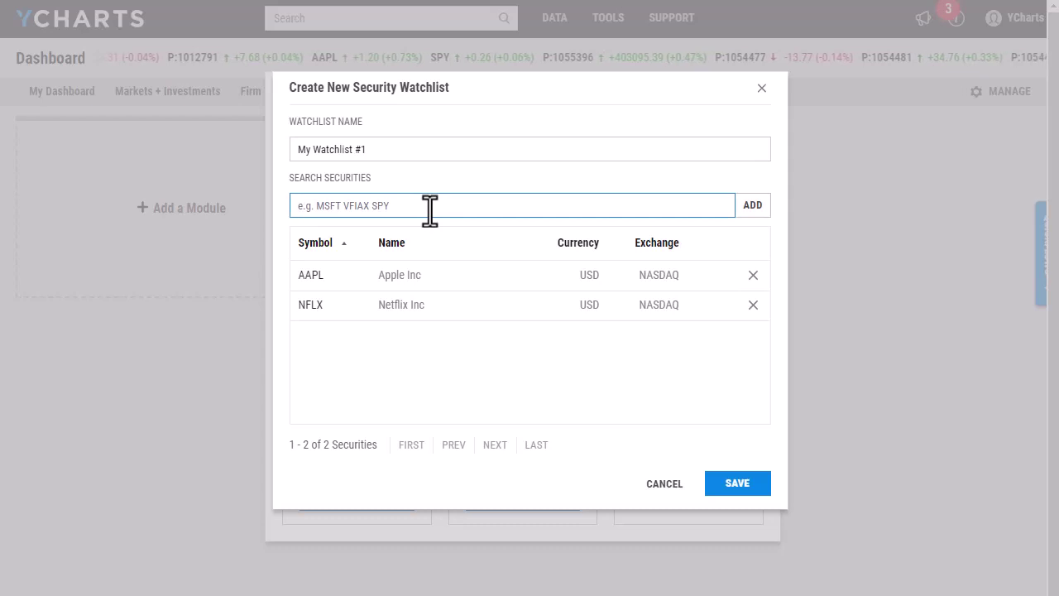
pyautogui.write('fxaix')
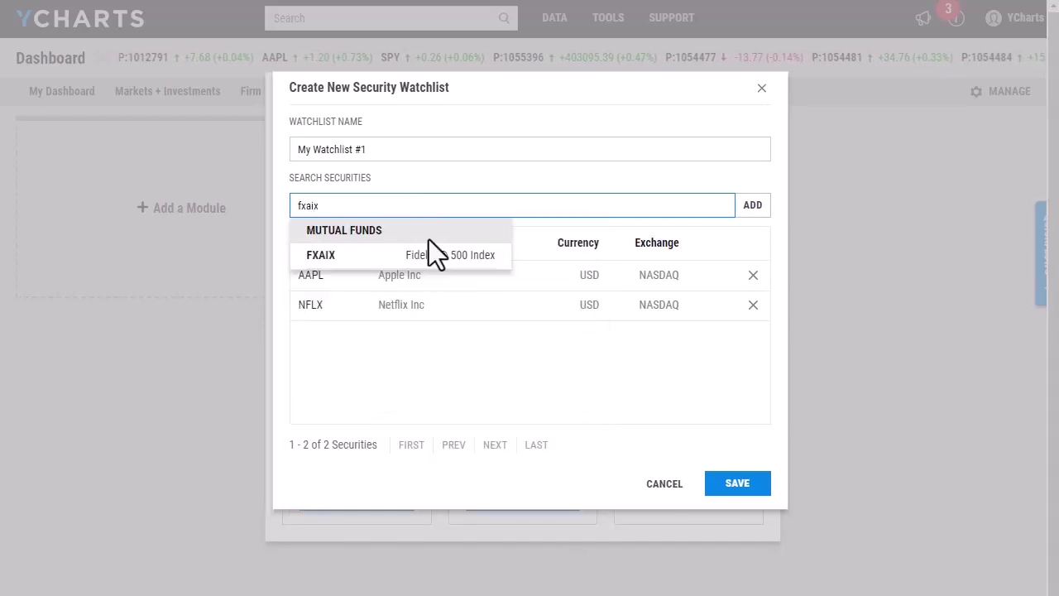
pyautogui.click(437, 256)
pyautogui.click(339, 214)
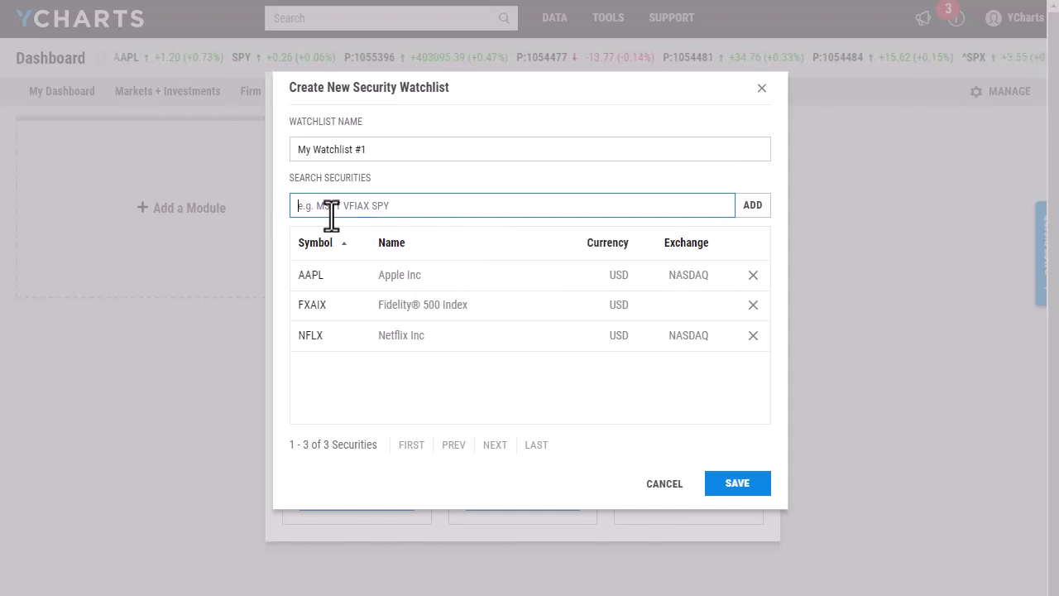
pyautogui.write('qqq')
pyautogui.click(517, 257)
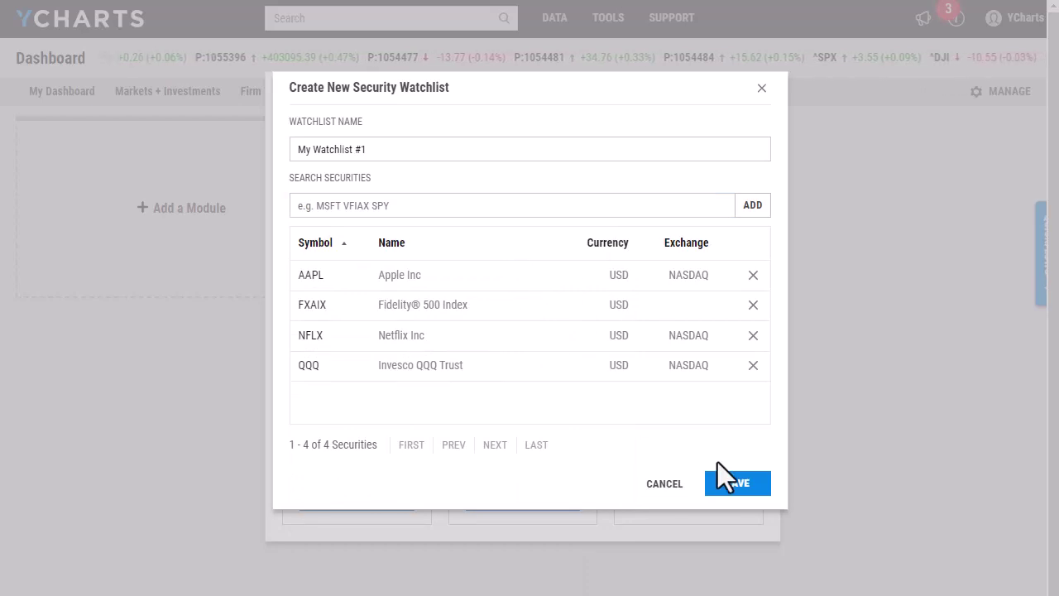
pyautogui.click(733, 487)
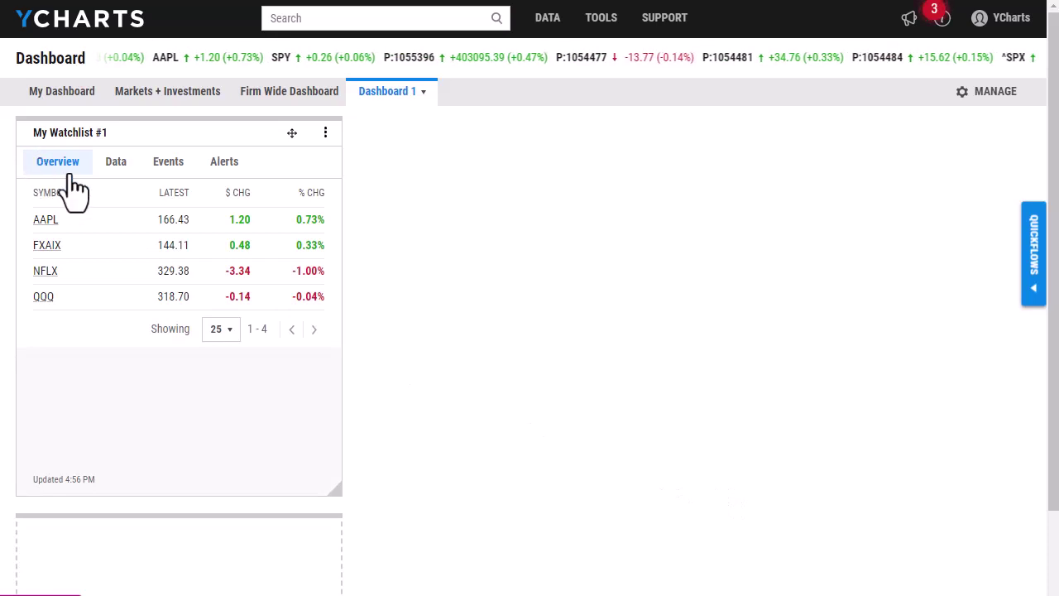
# - Add a Chart module to Dashboard 1 using the saved Markets chart
pyautogui.click(388, 102)
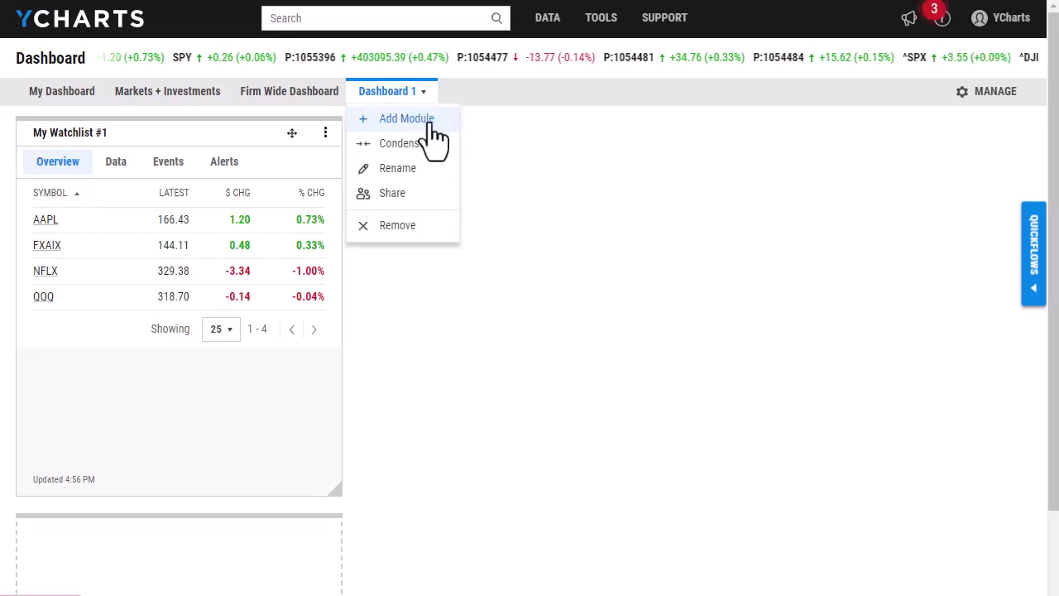
pyautogui.click(432, 121)
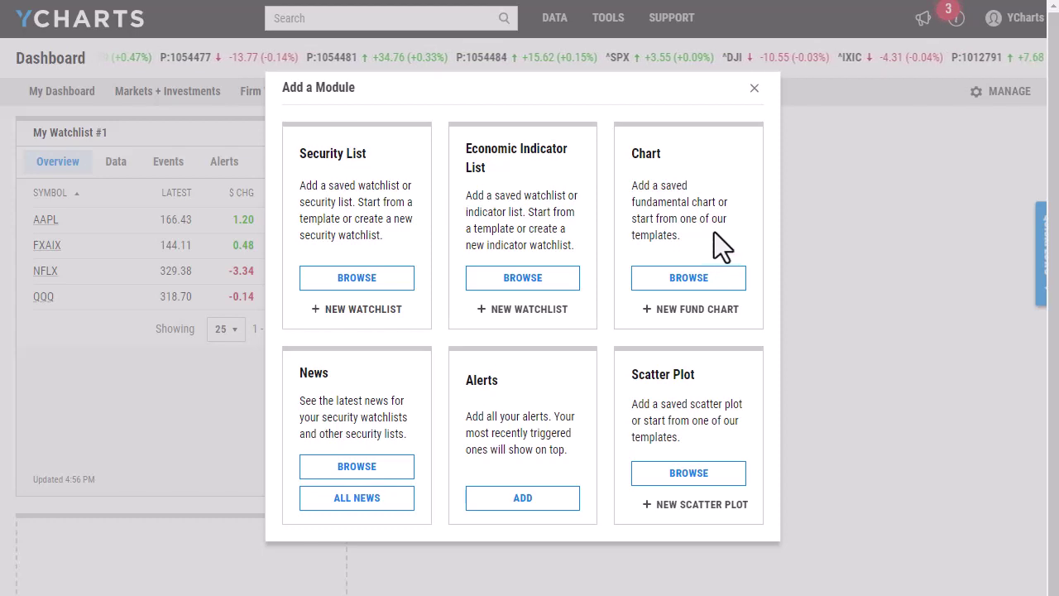
pyautogui.click(716, 281)
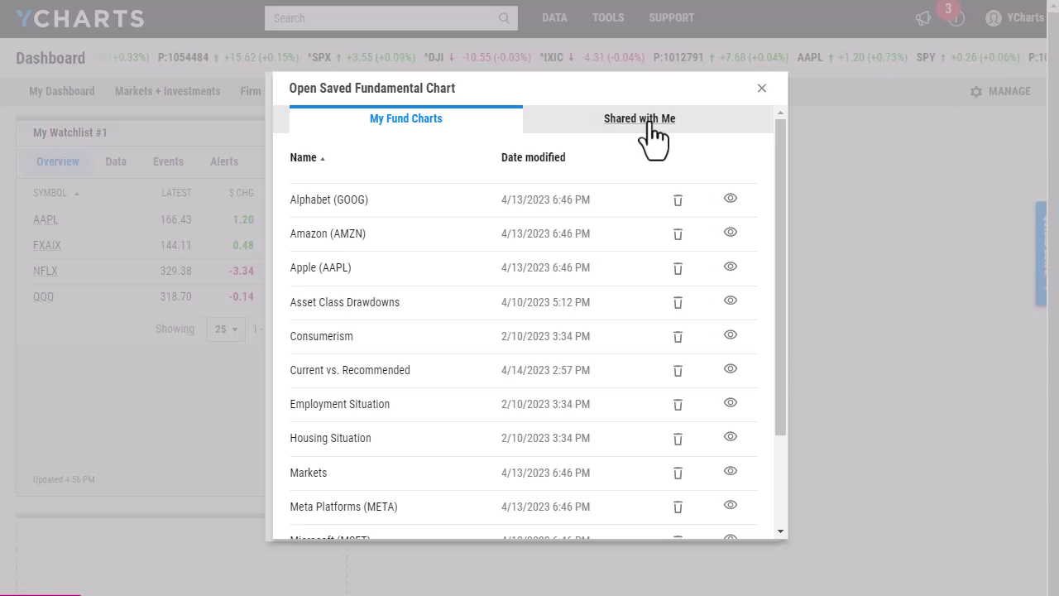
pyautogui.click(468, 483)
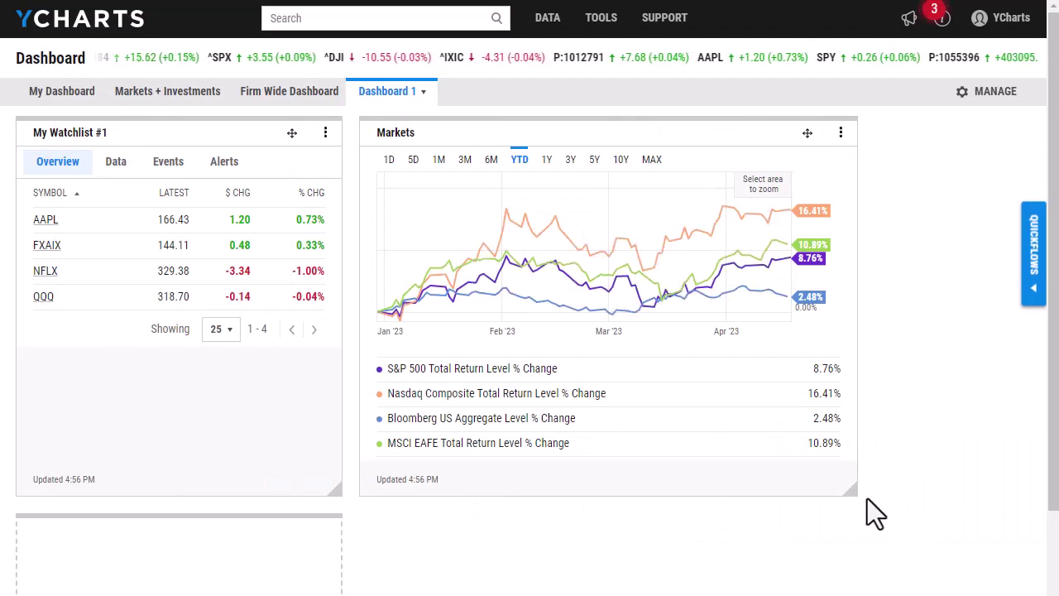
# - Widen the Markets chart module across the row and set its range to 1Y
pyautogui.moveTo(847, 490); pyautogui.dragTo(988, 478)
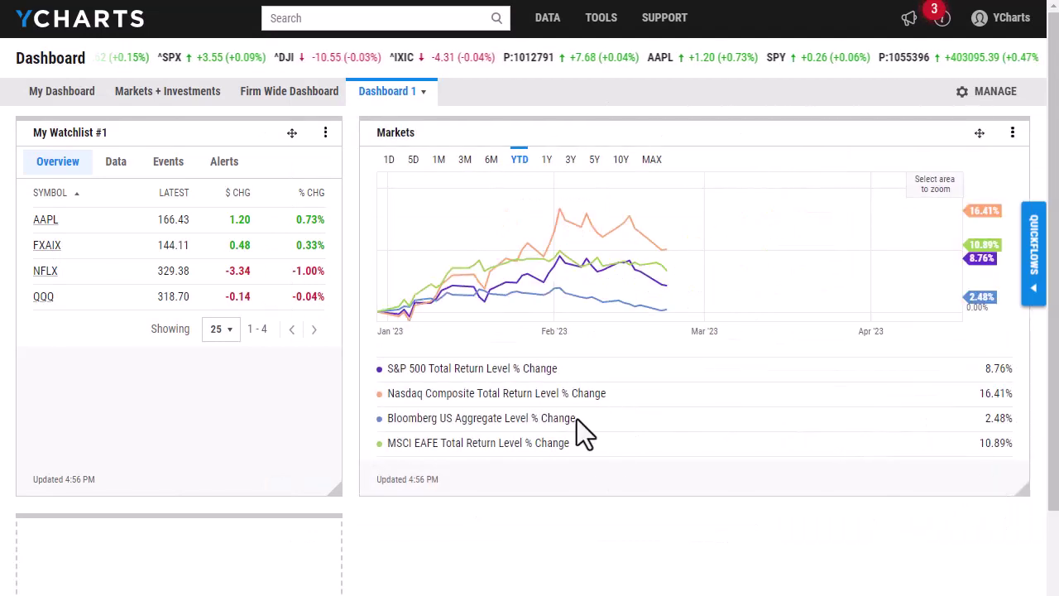
pyautogui.click(465, 161)
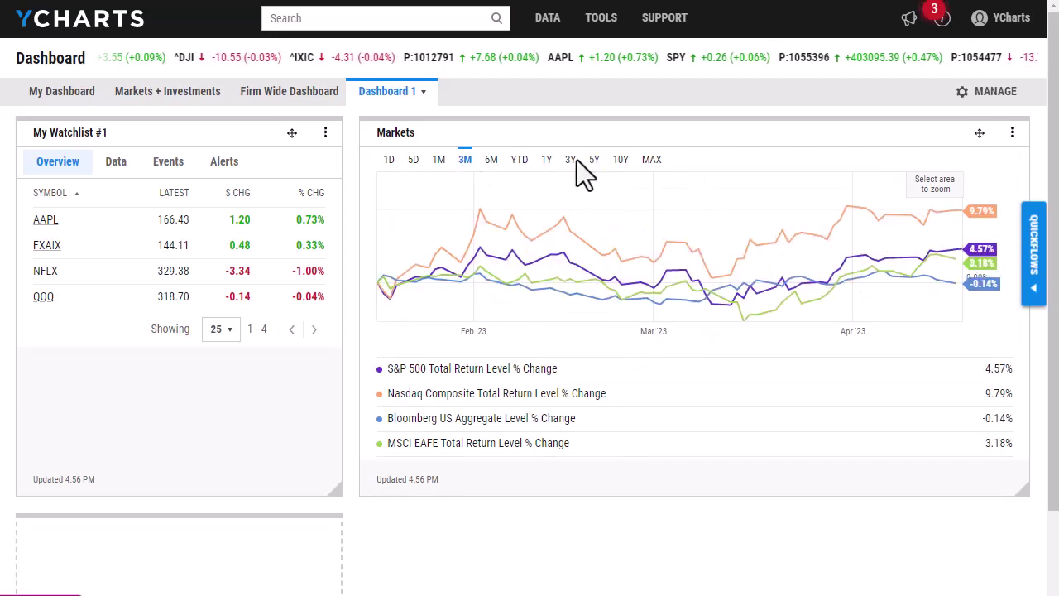
pyautogui.click(546, 160)
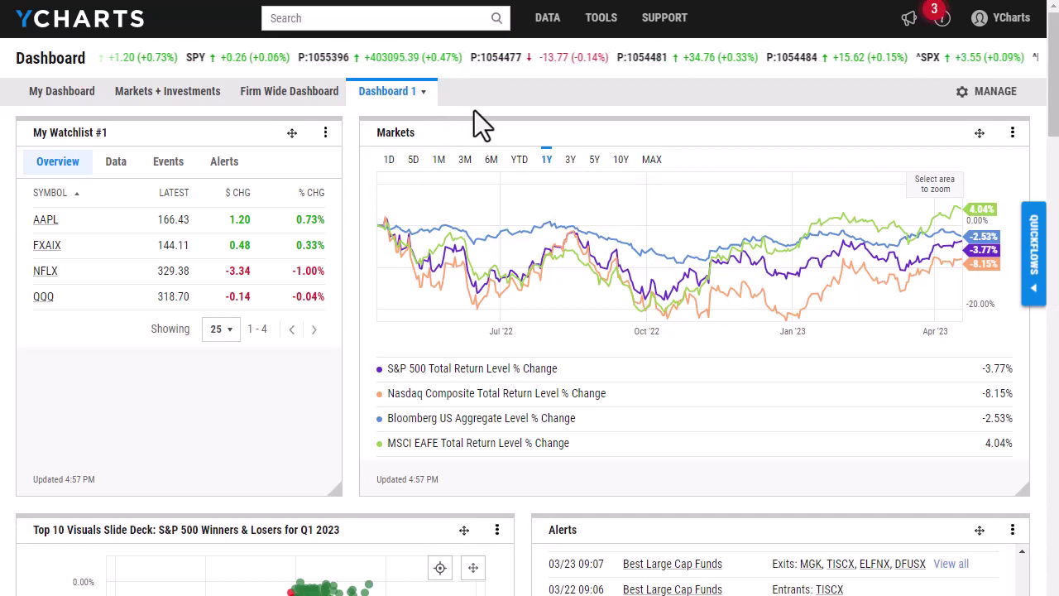
pyautogui.click(425, 96)
pyautogui.click(429, 120)
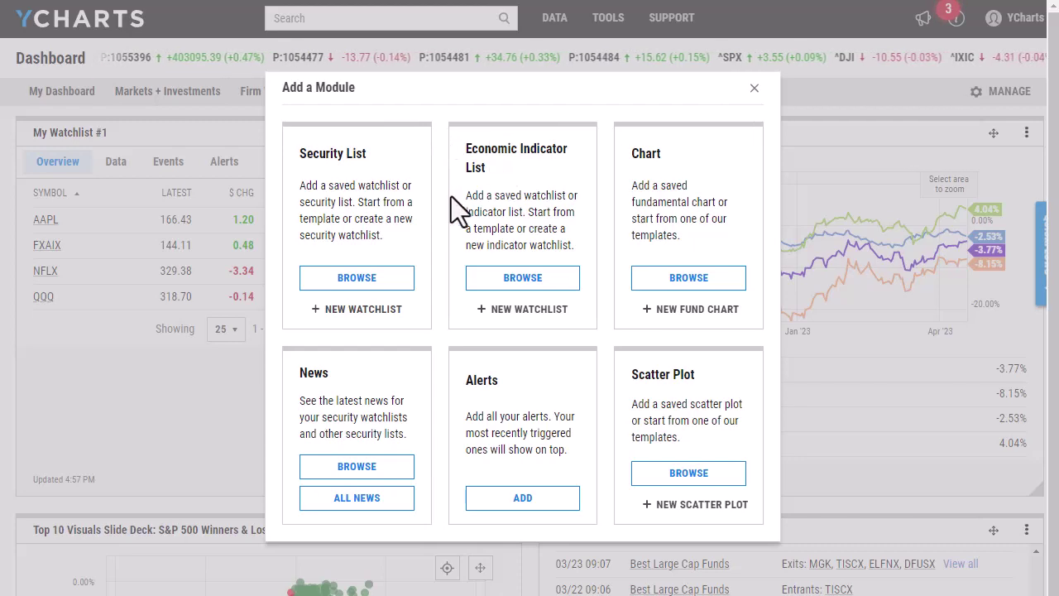
pyautogui.click(755, 88)
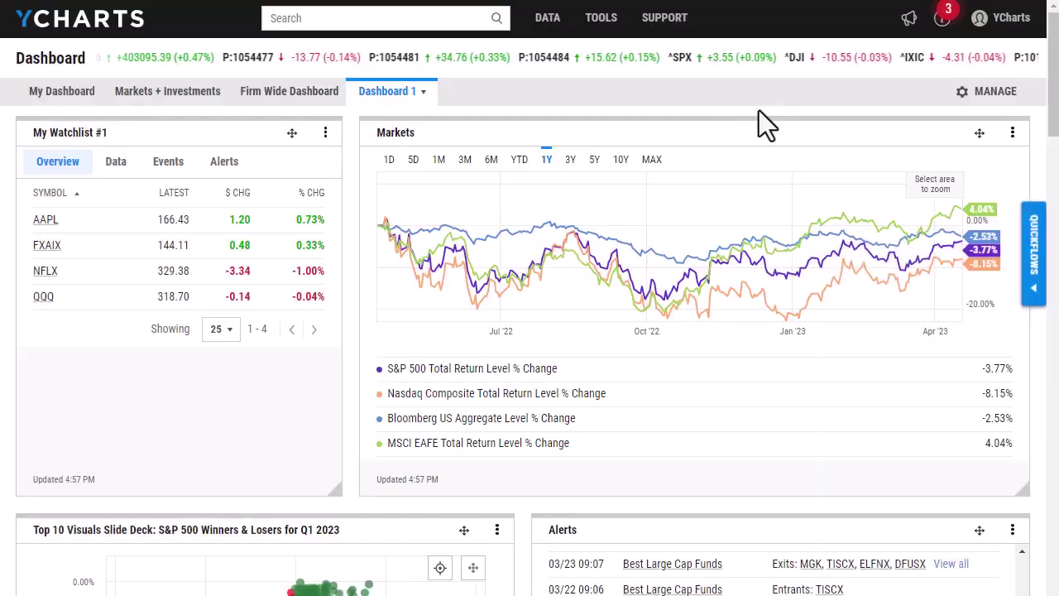
pyautogui.scroll(-7, 757, 298)
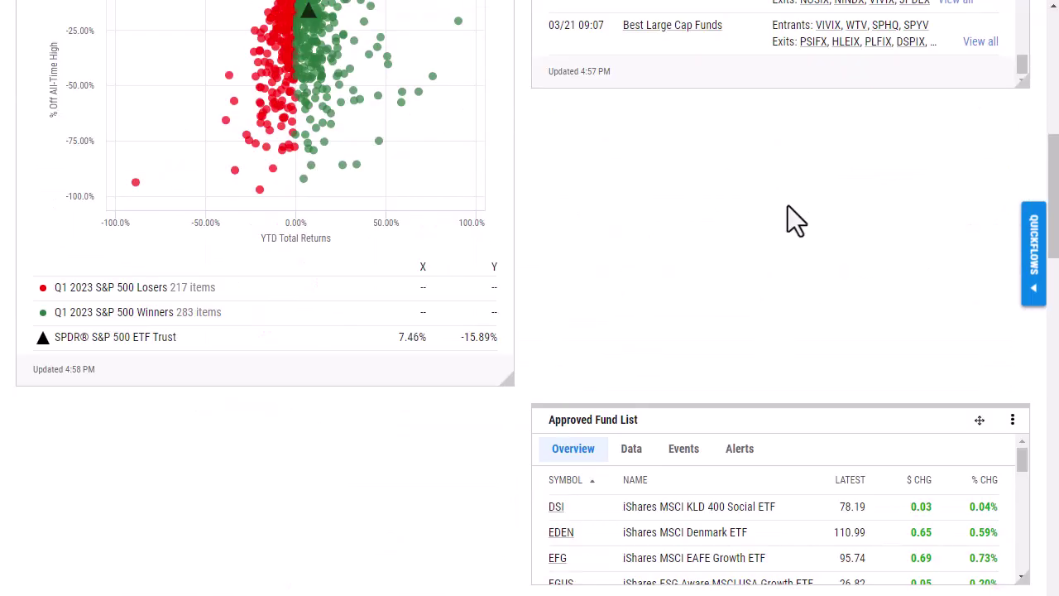
pyautogui.scroll(-4, 744, 240)
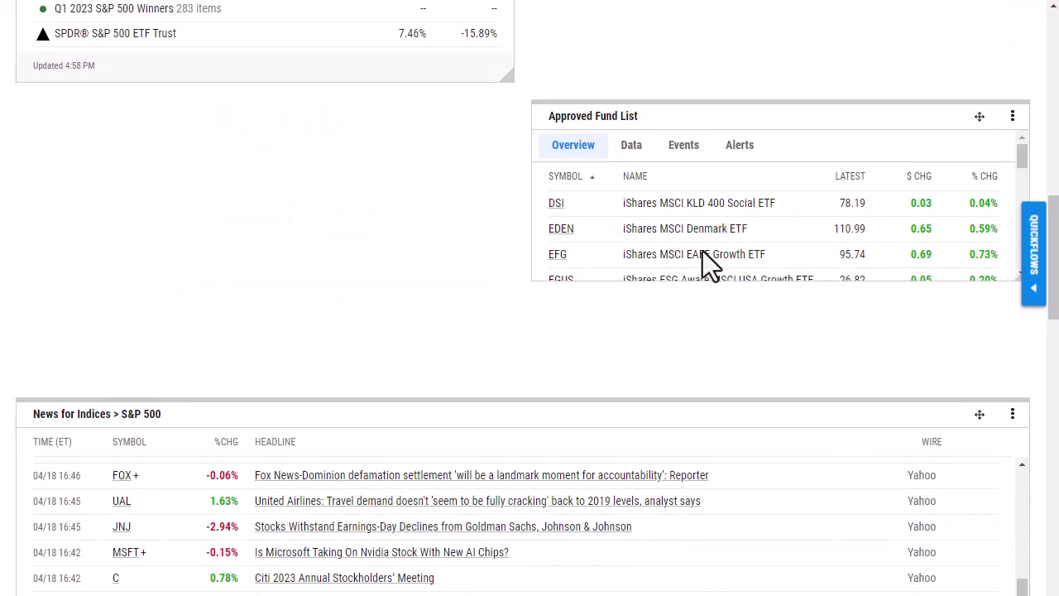
pyautogui.scroll(-3, 653, 293)
pyautogui.scroll(-4, 496, 314)
pyautogui.scroll(-7, 334, 338)
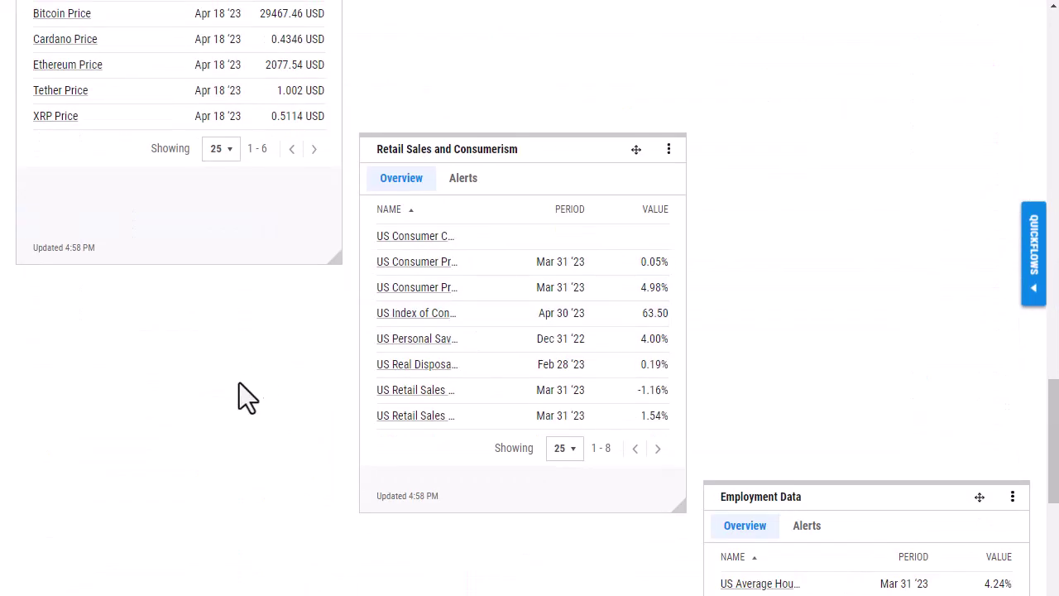
pyautogui.scroll(4, 280, 435)
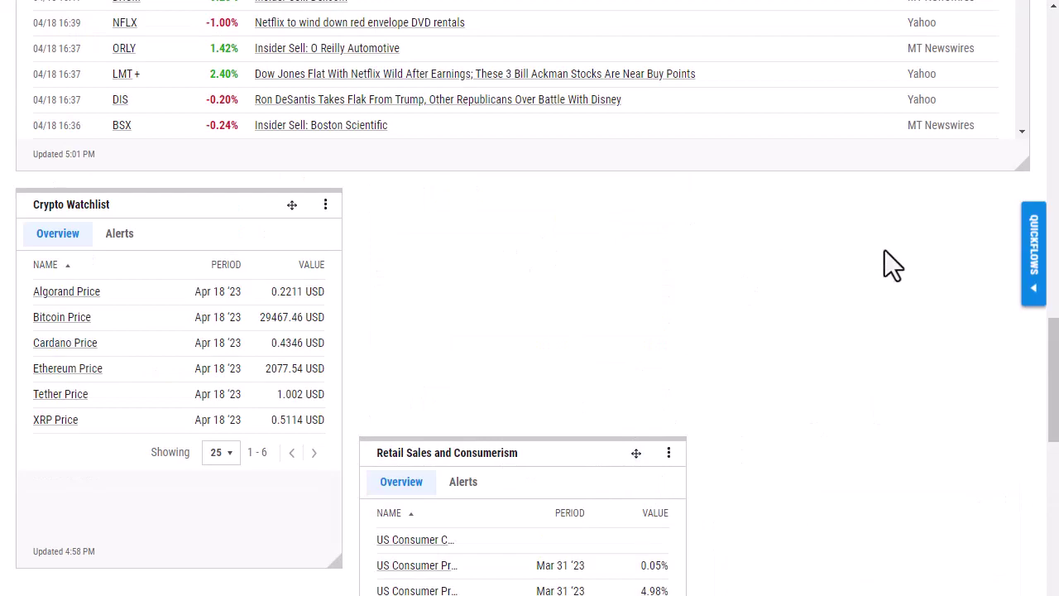
# - Apply Condense to Dashboard 1 and choose Keep in the Undo Condense prompt
pyautogui.moveTo(1052, 372); pyautogui.dragTo(1052, 50)
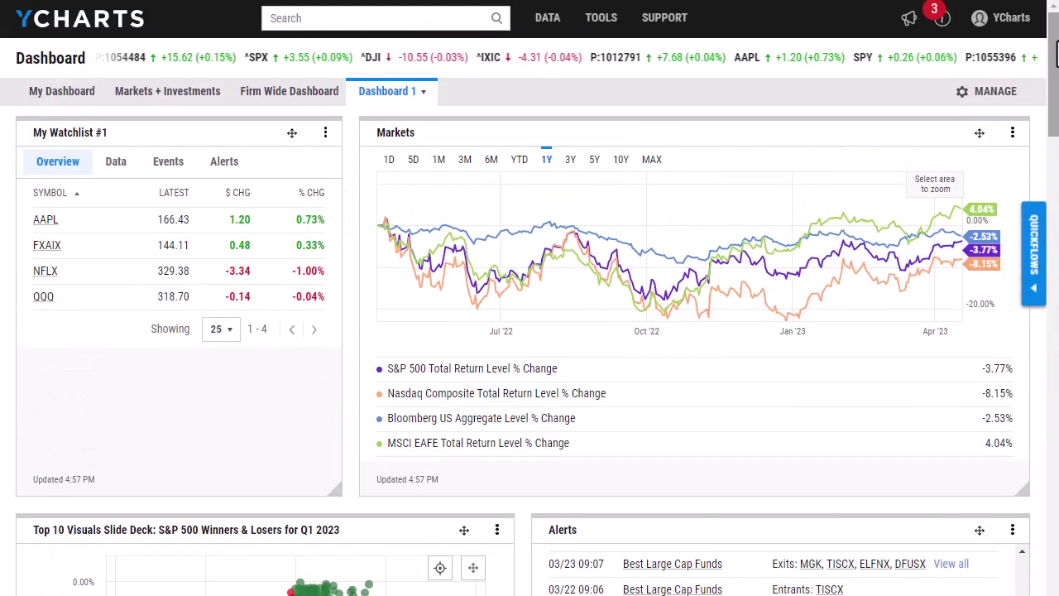
pyautogui.click(411, 101)
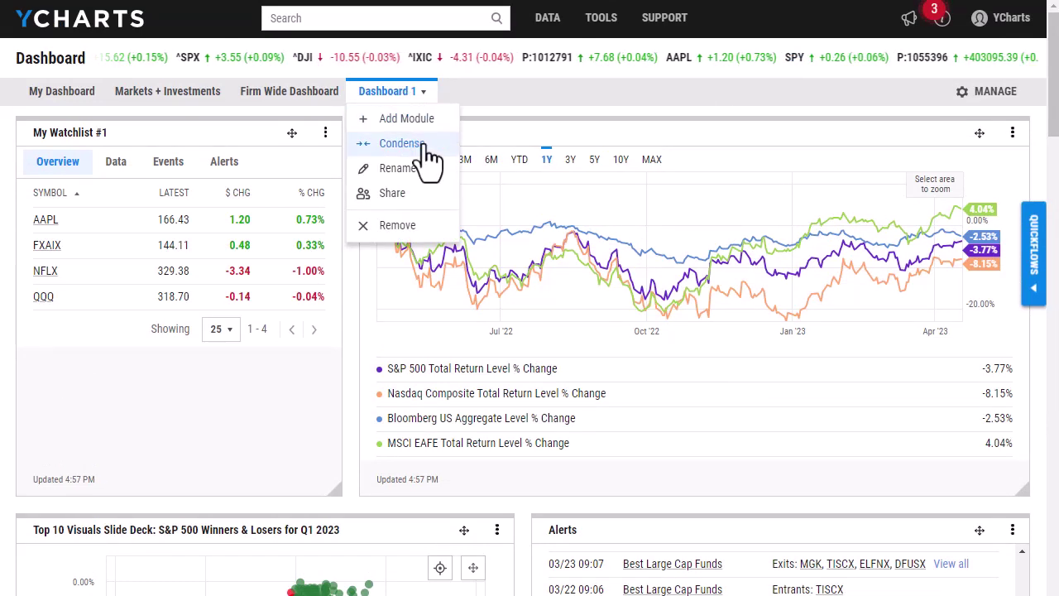
pyautogui.click(422, 147)
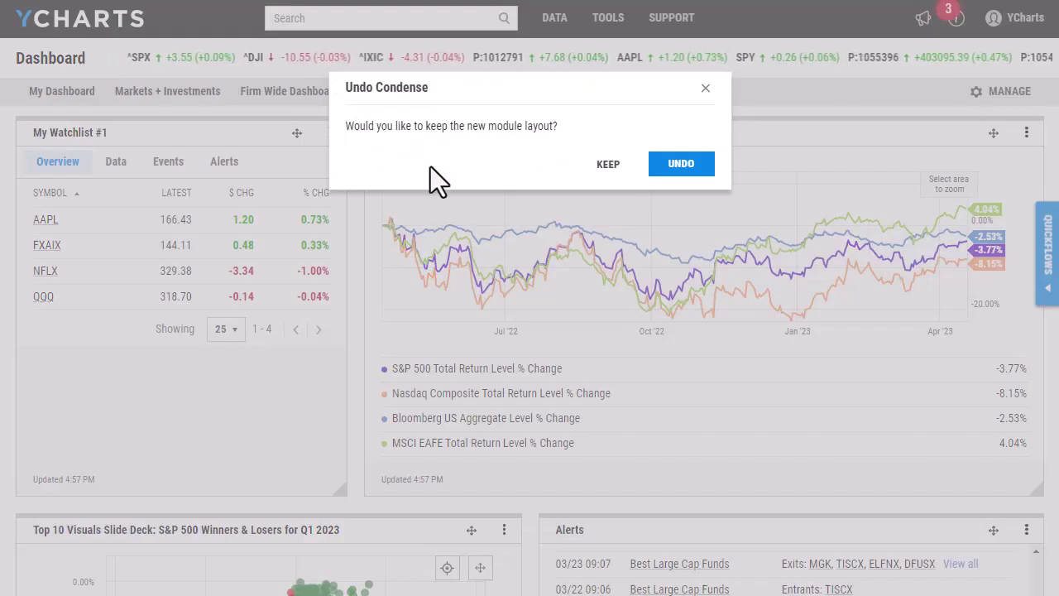
pyautogui.click(622, 170)
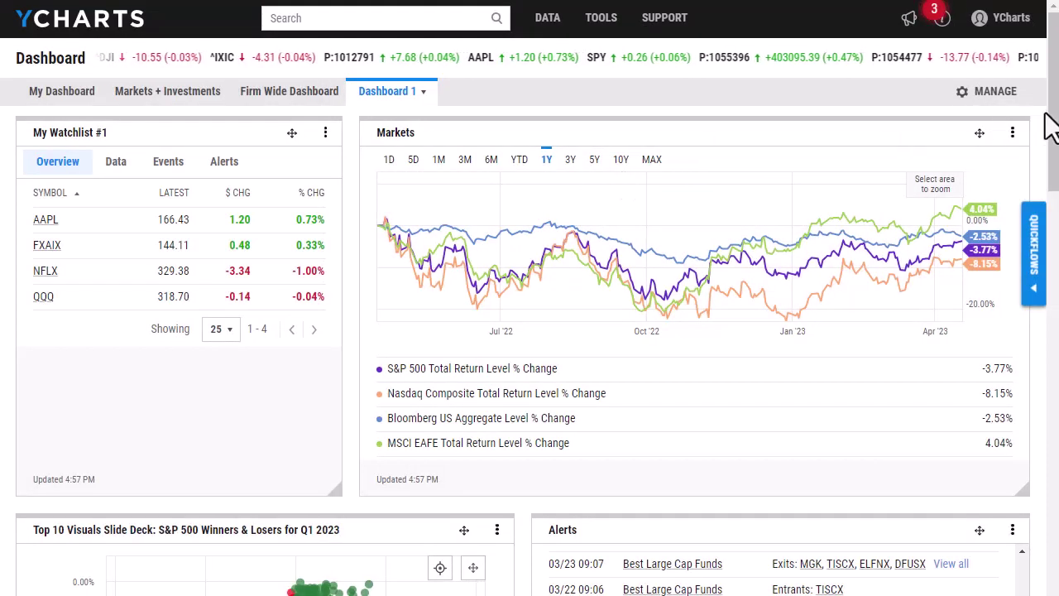
# - Reduce the height of the Top 10 Visuals S&P 500 Winners & Losers panel
pyautogui.moveTo(1055, 128); pyautogui.dragTo(1056, 554)
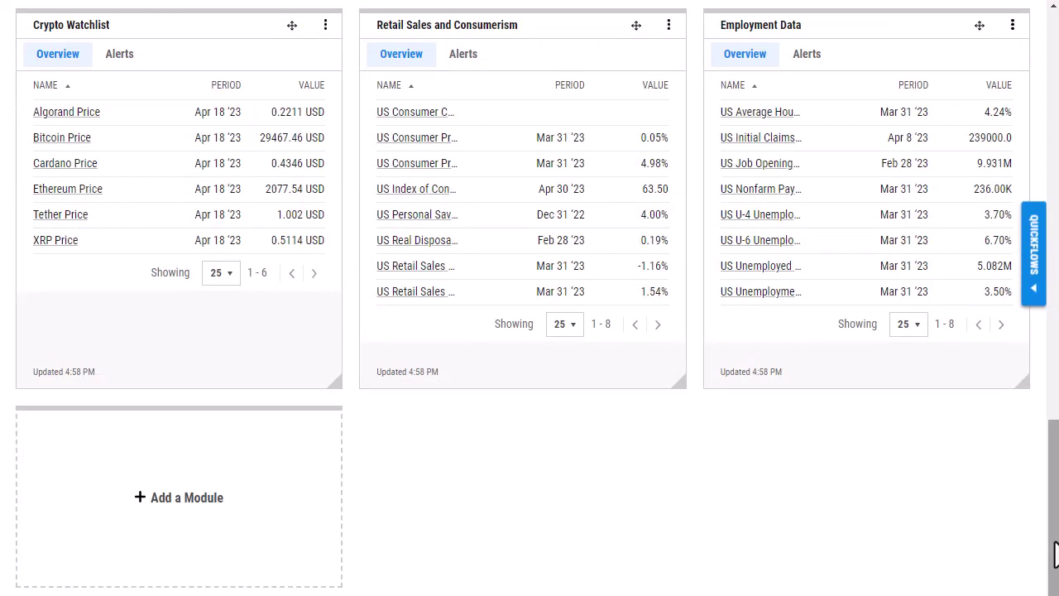
pyautogui.moveTo(1056, 554); pyautogui.dragTo(1049, 273)
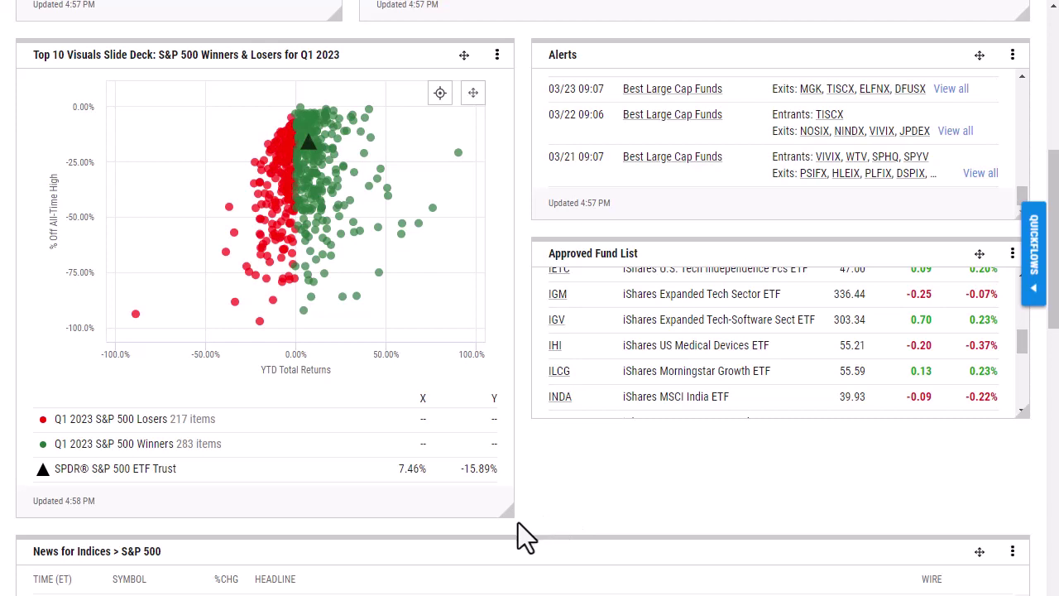
pyautogui.moveTo(511, 517); pyautogui.dragTo(513, 409)
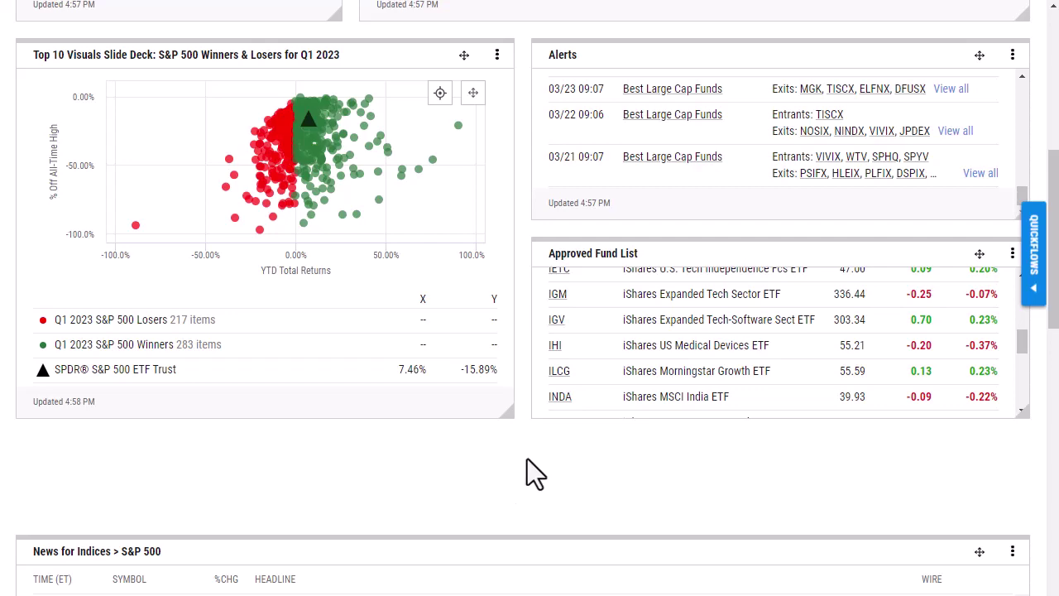
# - Return to the top of the dashboard to reveal the ticker ribbon's edit control
pyautogui.scroll(5, 530, 489)
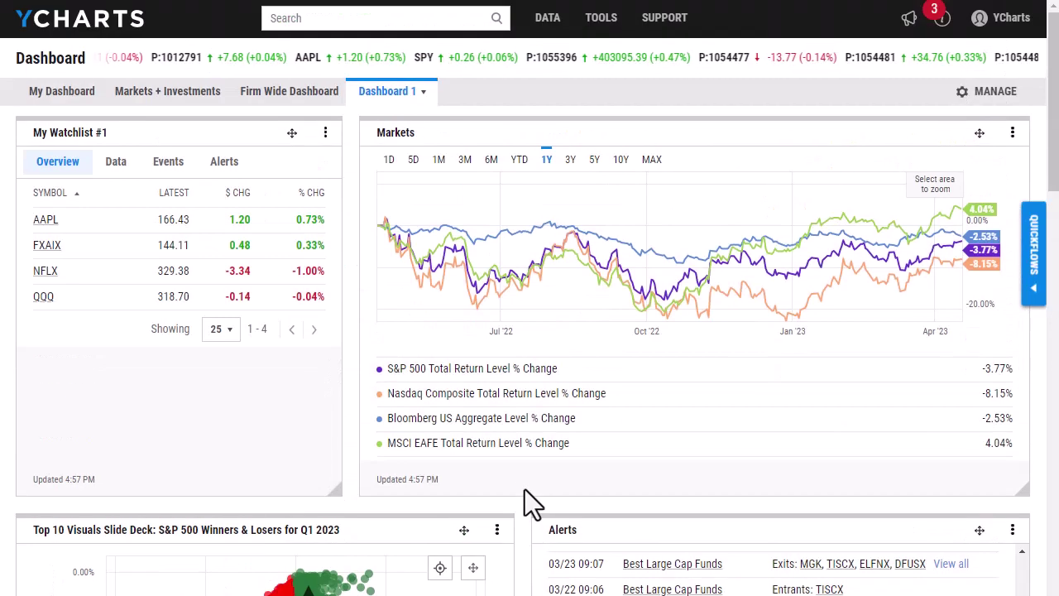
pyautogui.moveTo(512, 83)
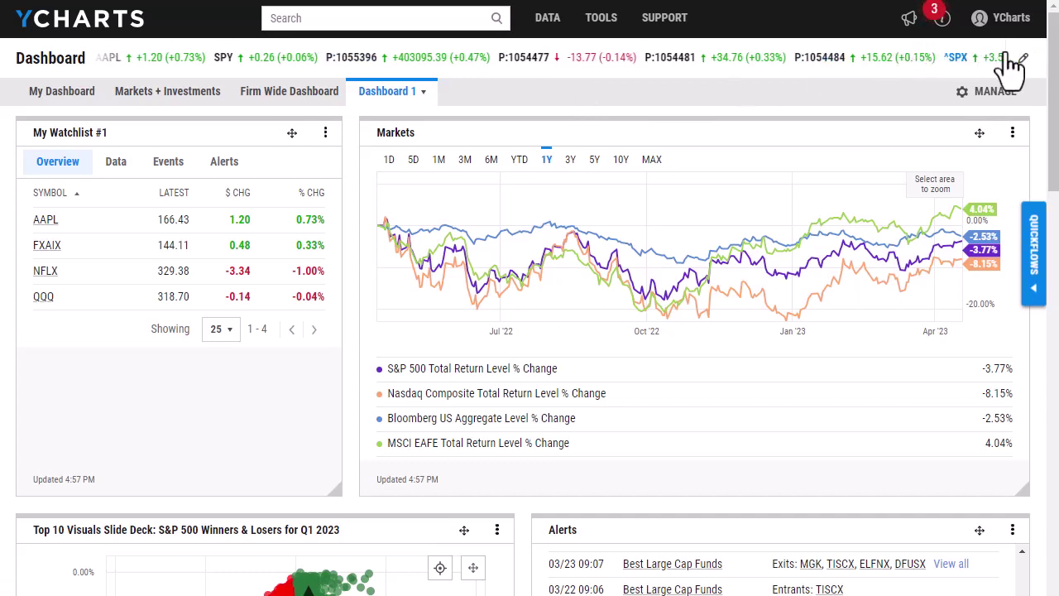
# - Add AGG to the end of the ticker ribbon and update the list
pyautogui.click(1023, 60)
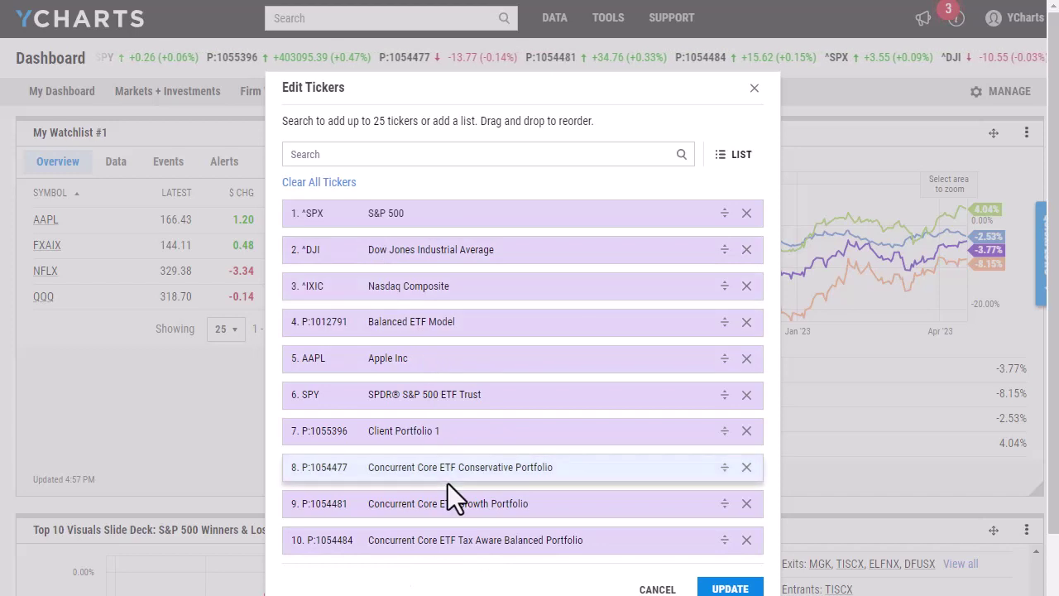
pyautogui.click(397, 154)
pyautogui.write('agg')
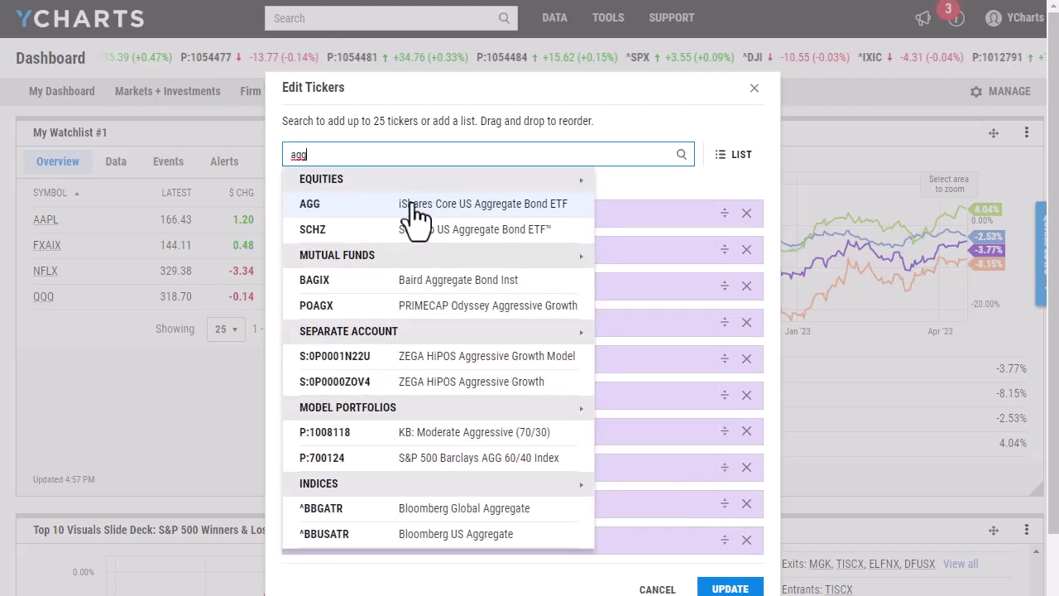
pyautogui.click(409, 204)
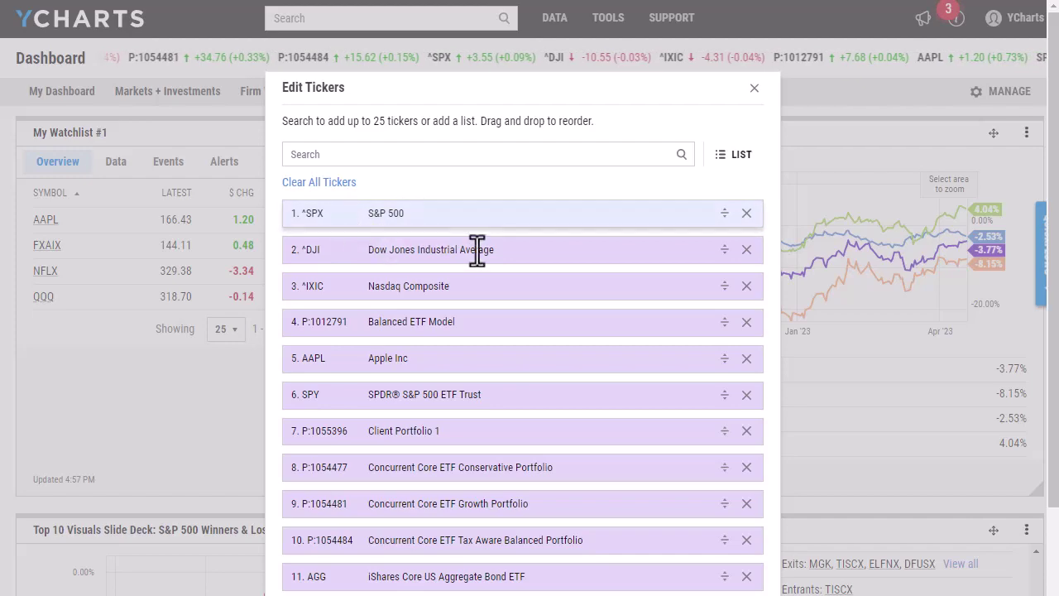
pyautogui.scroll(-2, 579, 215)
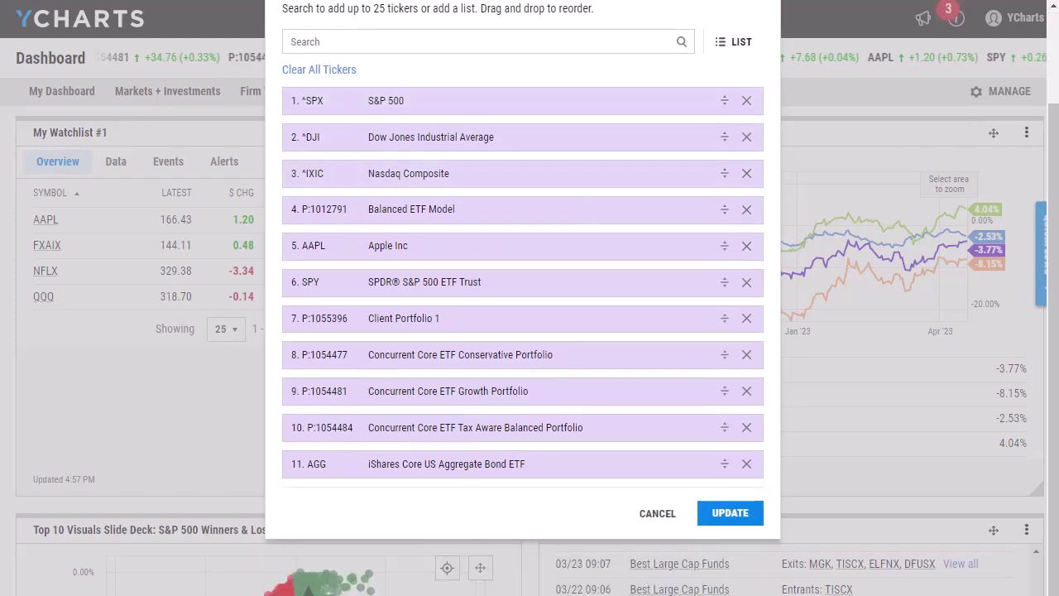
pyautogui.click(453, 536)
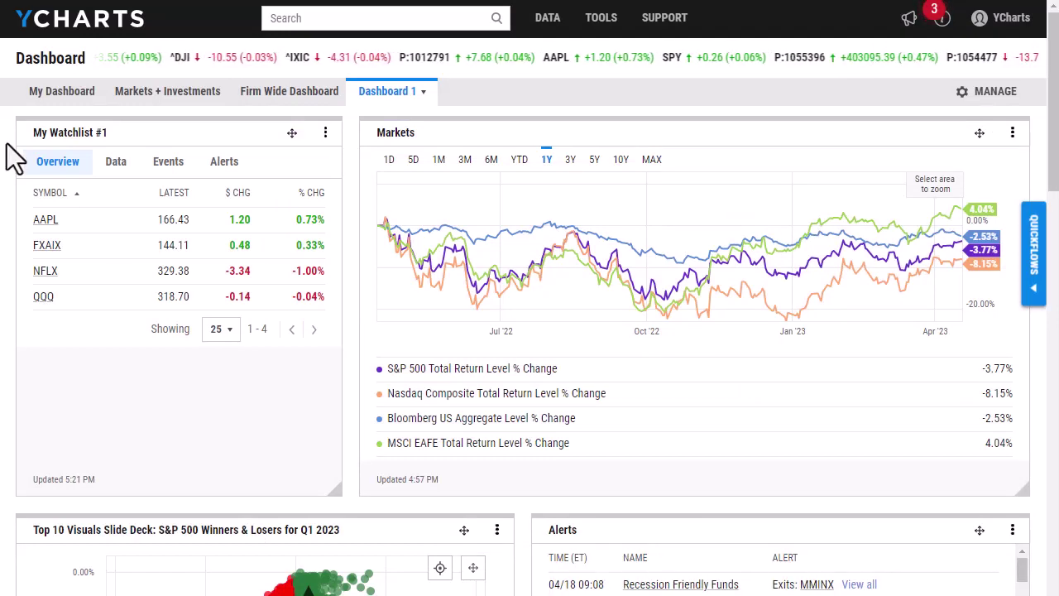
# - Show My Watchlist #1's Data view with returns, dividend yield, alpha and beta, and bring up its options
pyautogui.click(121, 171)
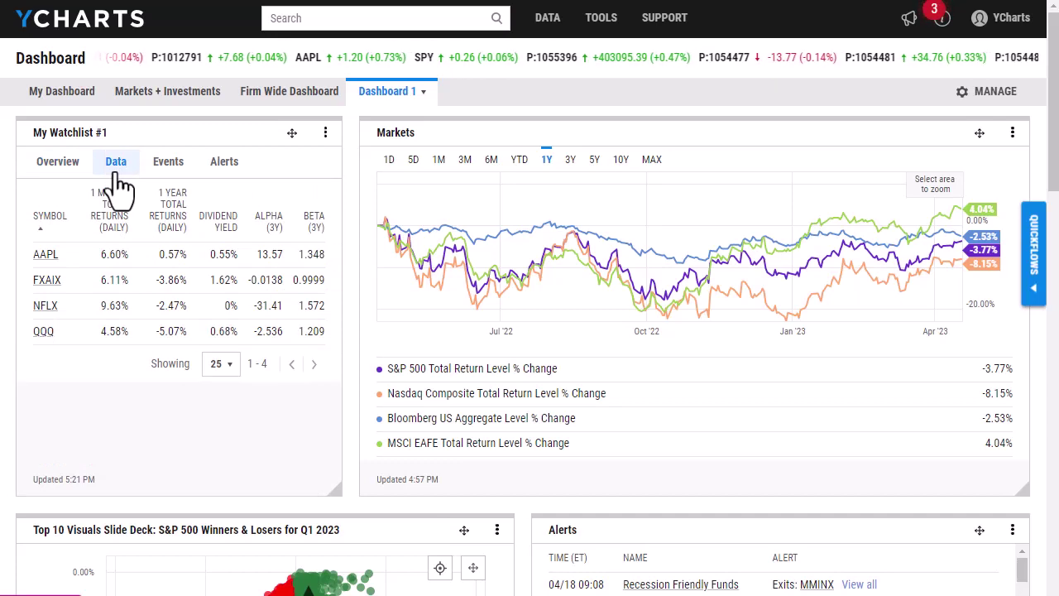
pyautogui.click(326, 134)
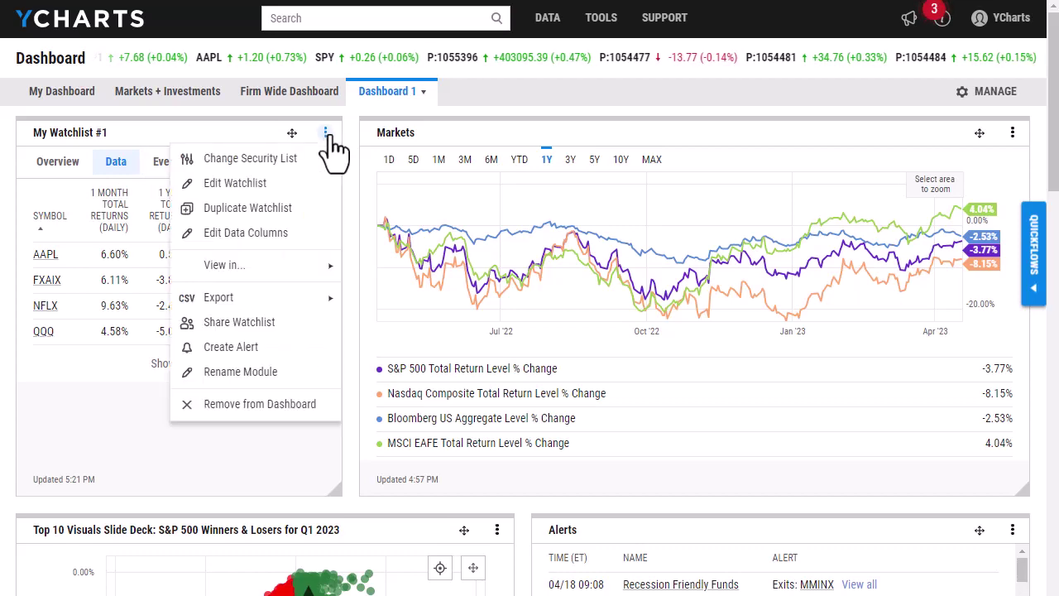
# - Remove the Alpha (3Y), Beta (3Y) and Max Drawdown (3Y) columns from the watchlist
pyautogui.click(330, 232)
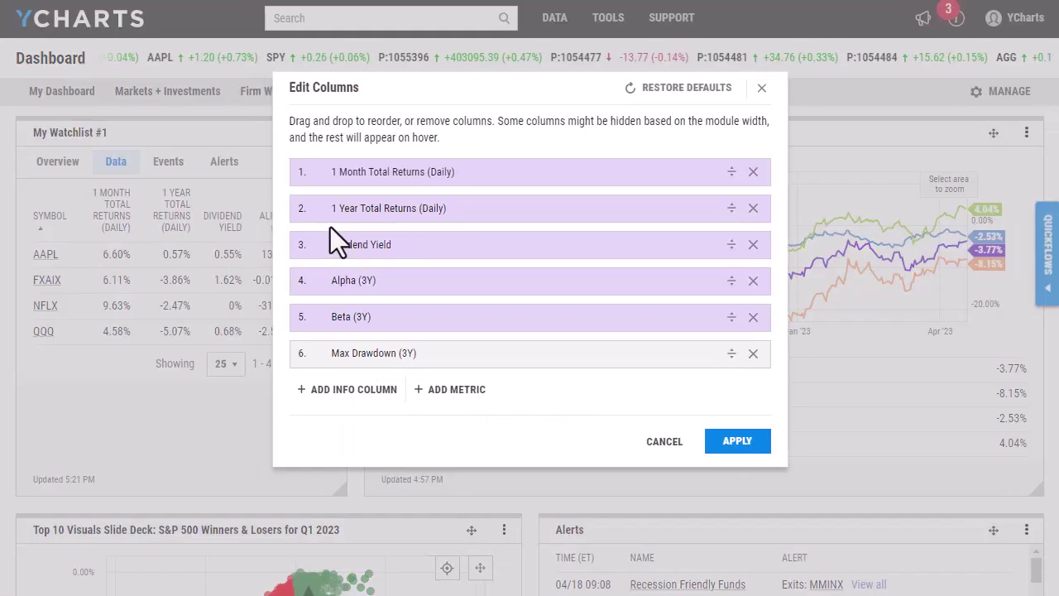
pyautogui.click(752, 281)
pyautogui.click(752, 280)
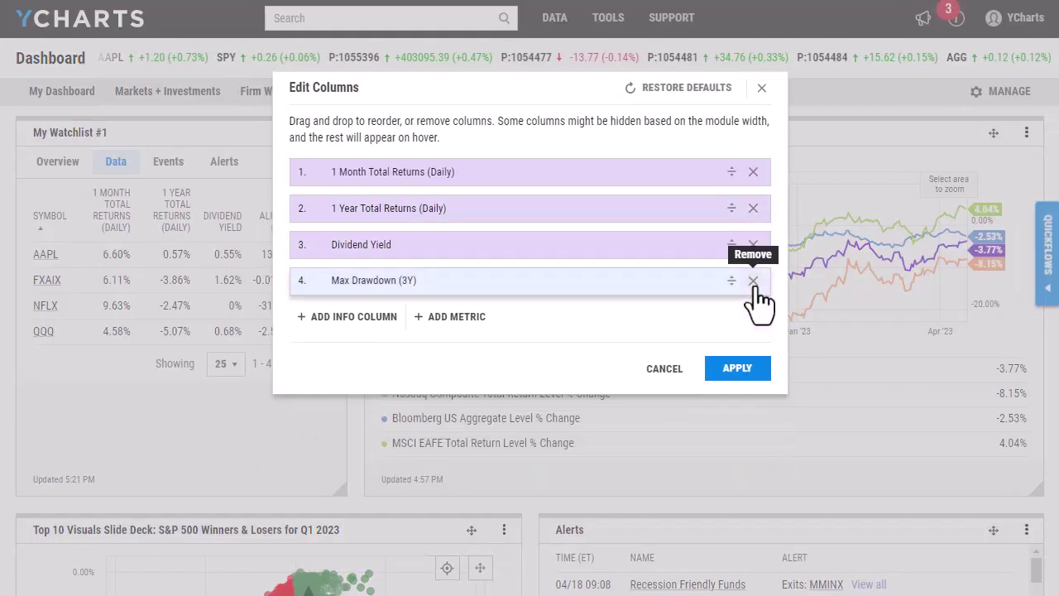
pyautogui.click(753, 280)
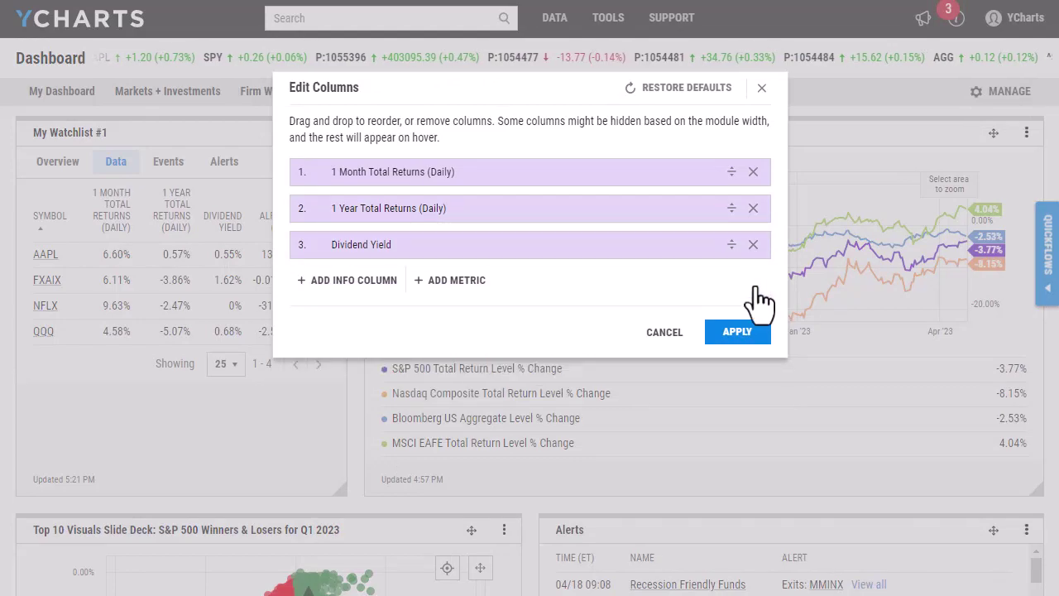
# - Add Security Name as an info column, move it to the first position, and apply
pyautogui.click(443, 281)
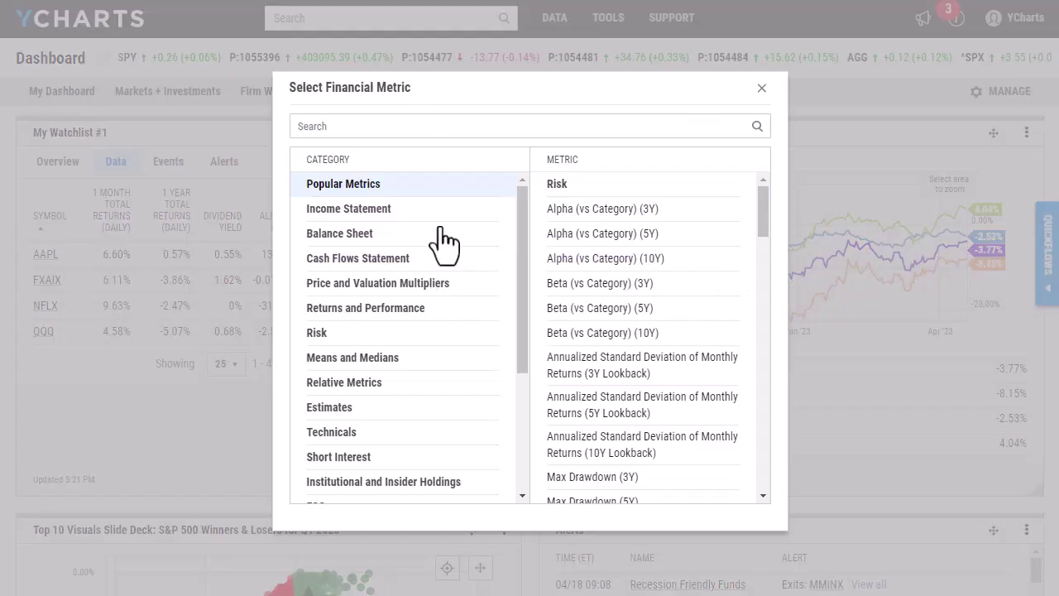
pyautogui.click(762, 88)
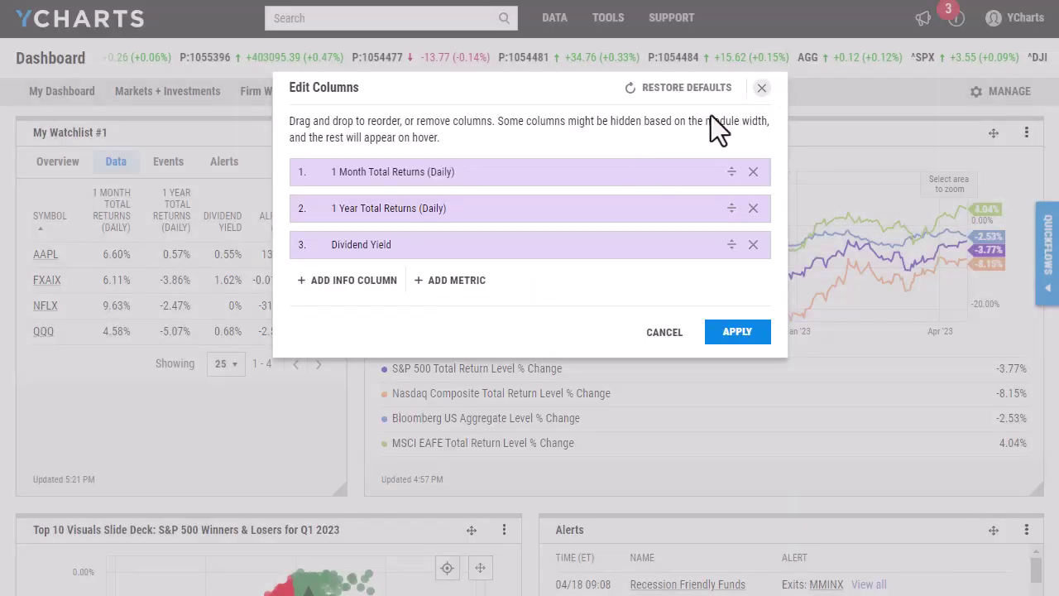
pyautogui.click(362, 284)
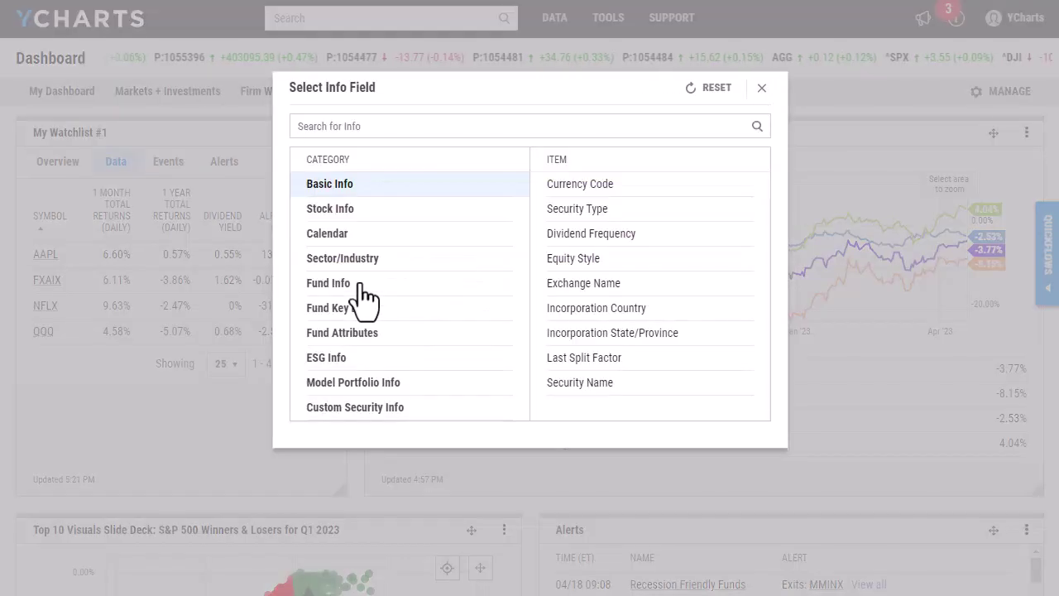
pyautogui.click(579, 382)
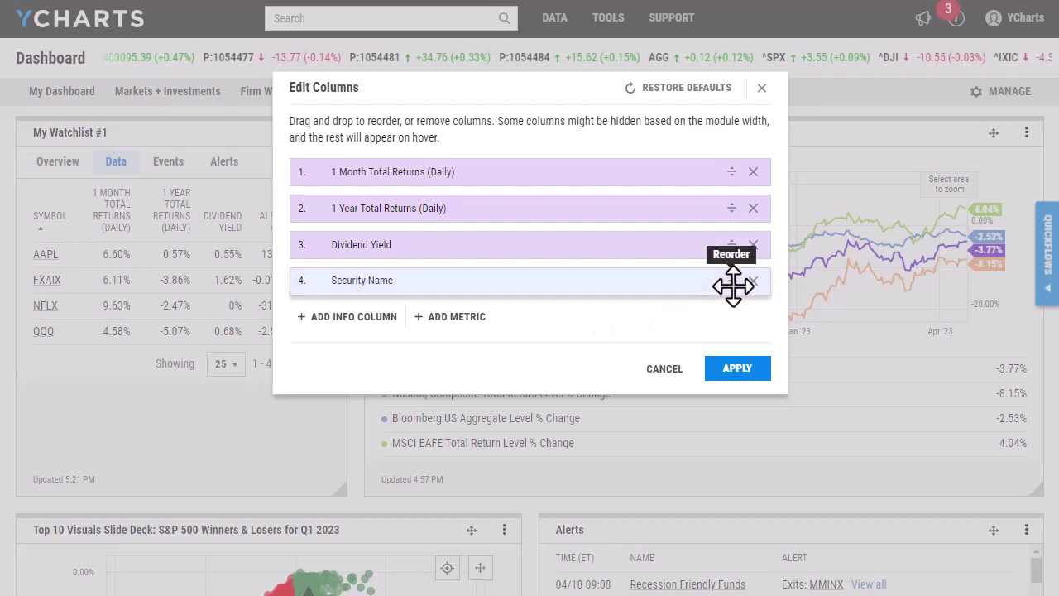
pyautogui.moveTo(731, 281); pyautogui.dragTo(727, 177)
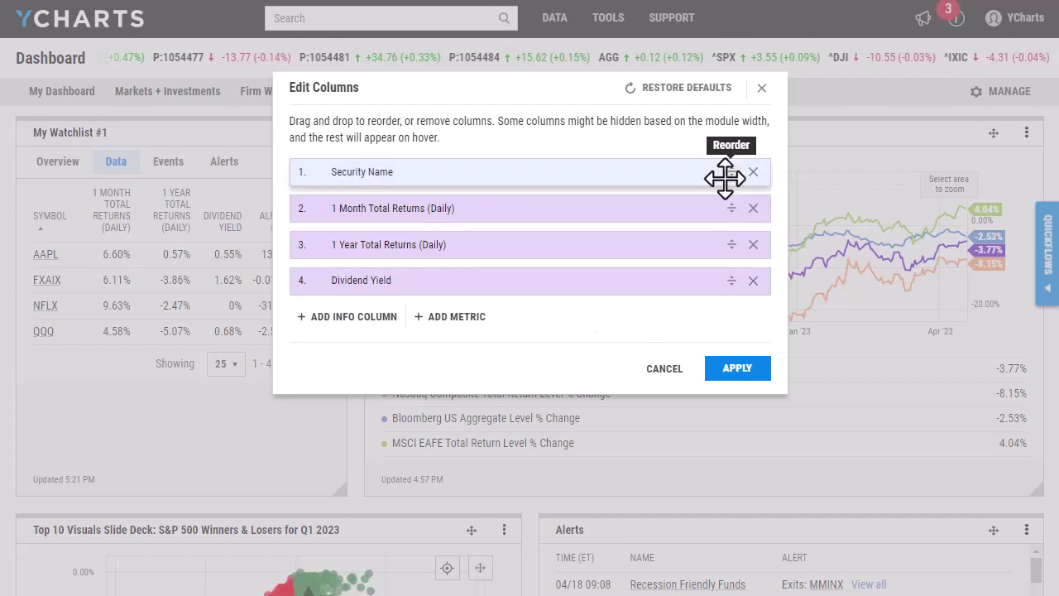
pyautogui.click(745, 368)
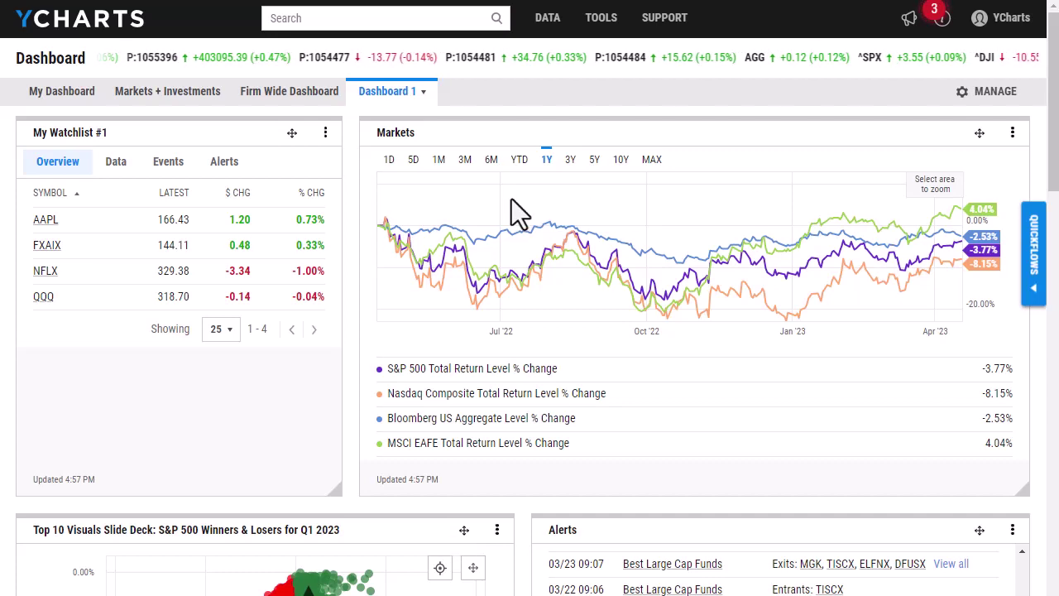
# - Share Dashboard 1 with YCharts Staff using Can View permission
pyautogui.click(374, 99)
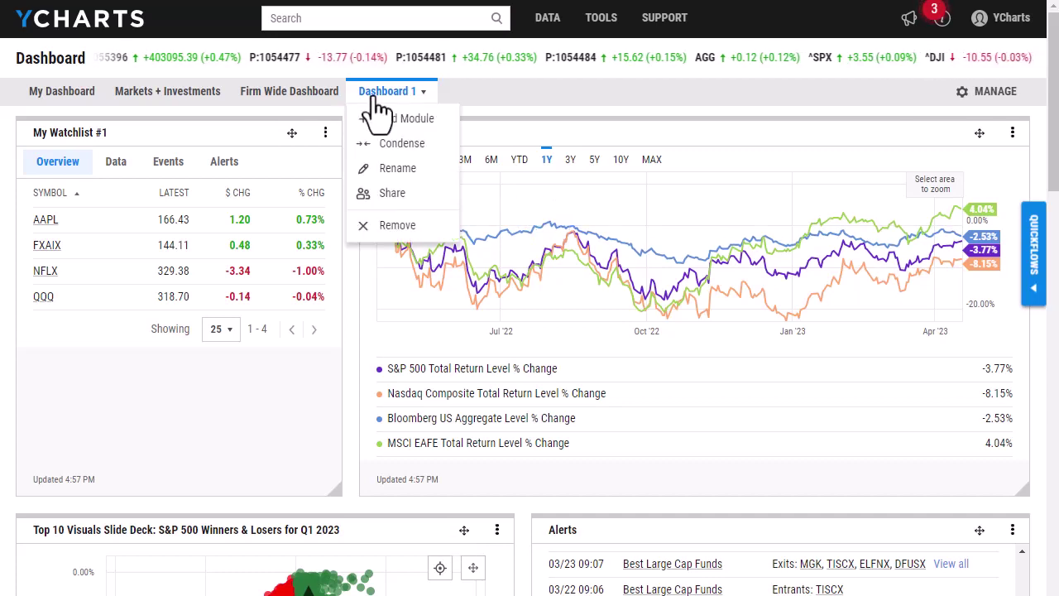
pyautogui.click(414, 191)
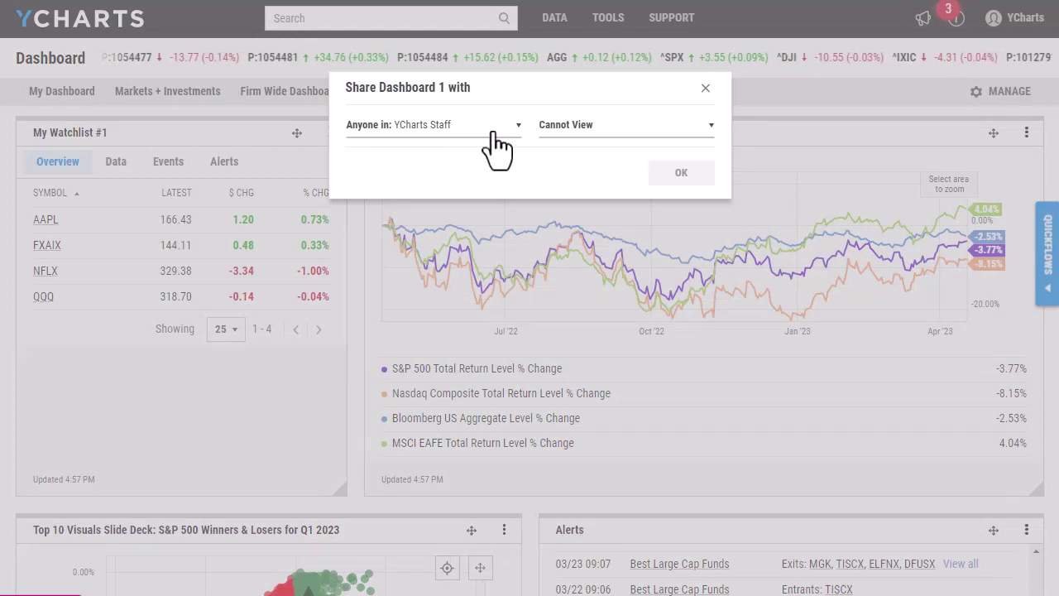
pyautogui.click(598, 132)
pyautogui.click(598, 156)
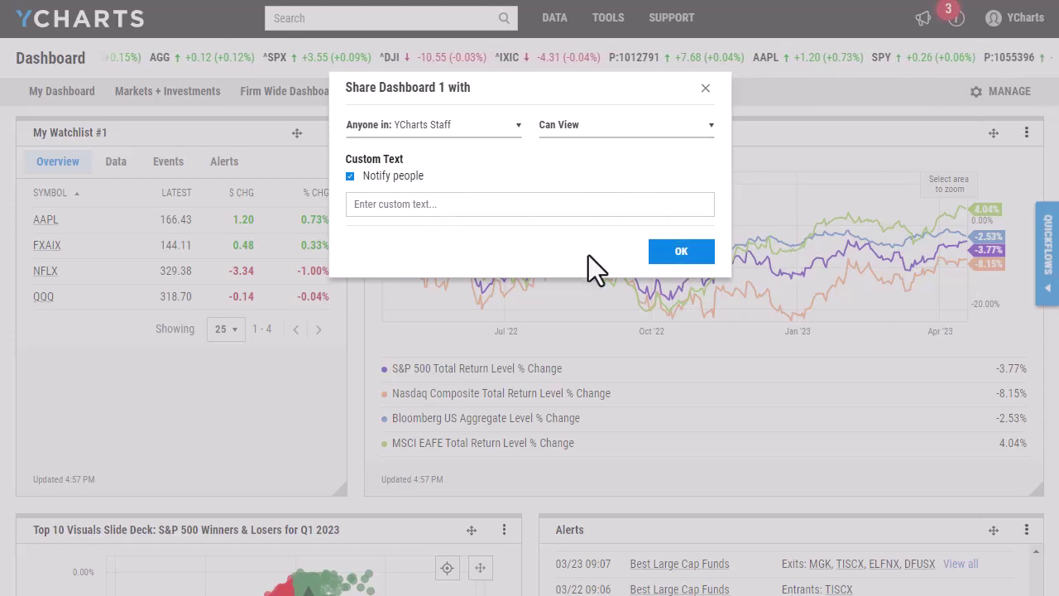
pyautogui.click(705, 89)
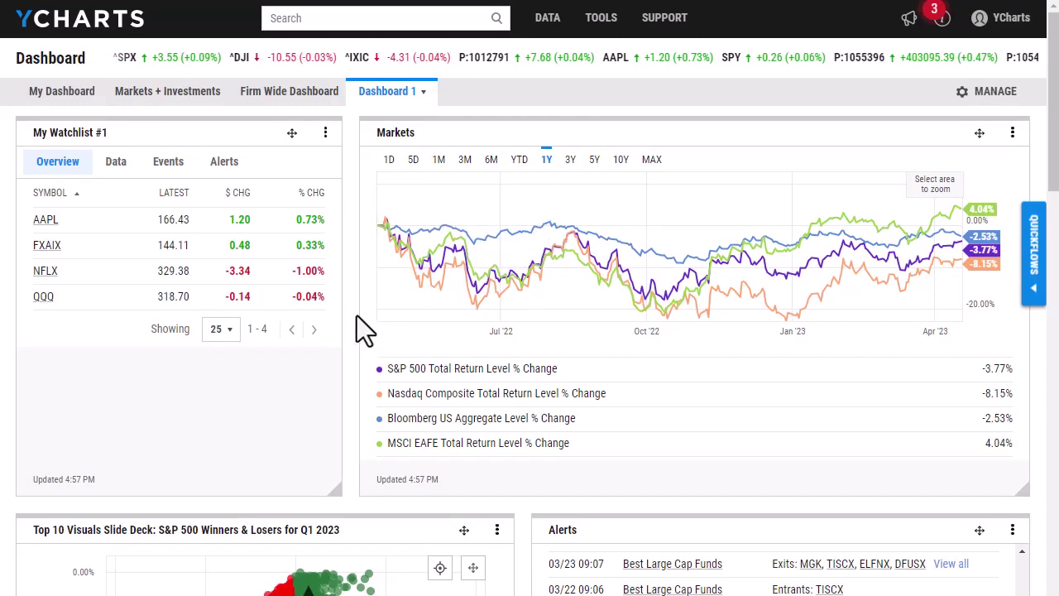
# - Open the Share Watchlist dialog for My Watchlist #1
pyautogui.click(325, 134)
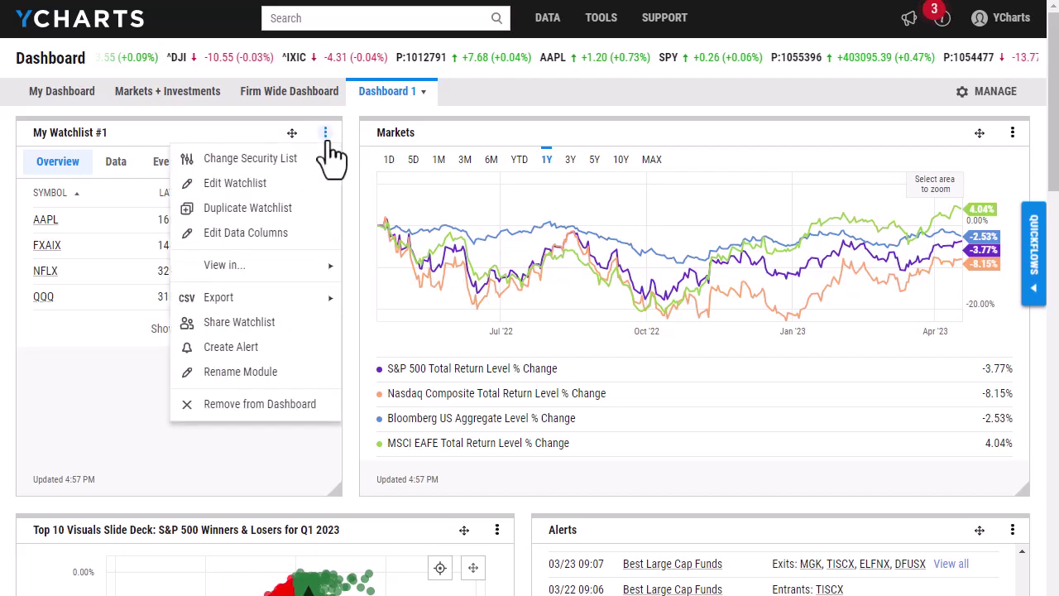
pyautogui.click(311, 322)
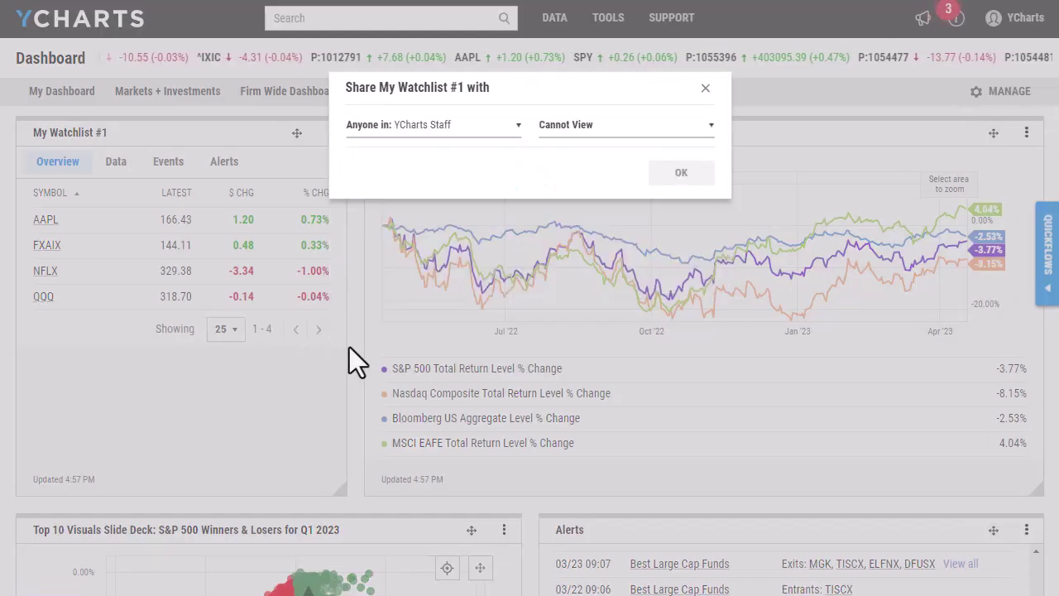